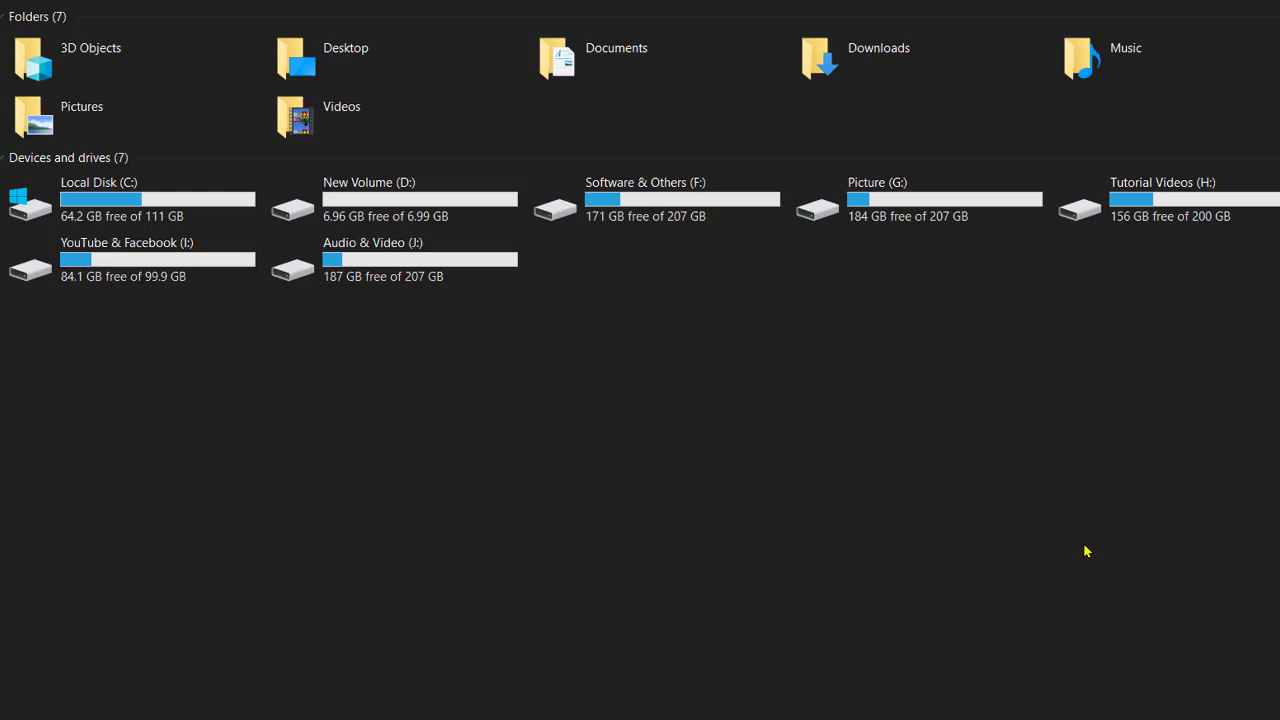
# Step: Examine the drives listed in This PC, including New Volume (D:), and compare their capacity and free space
pyautogui.click(390, 197)
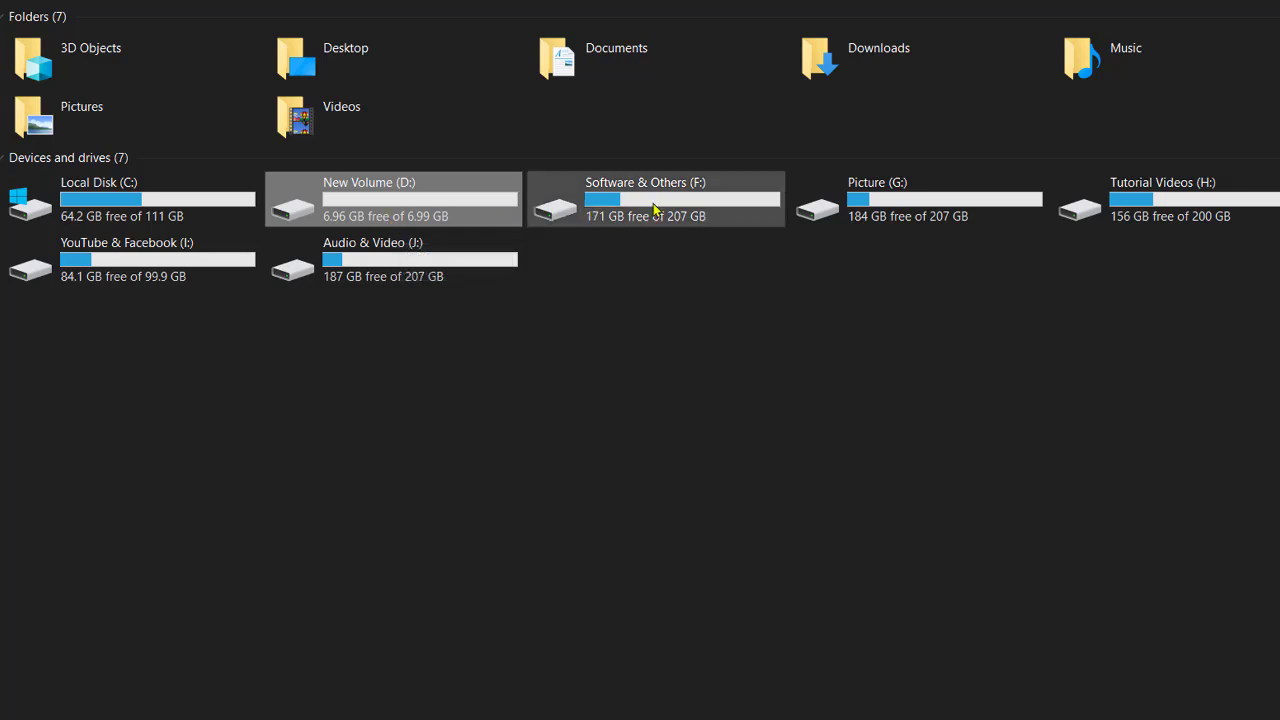
pyautogui.click(1108, 228)
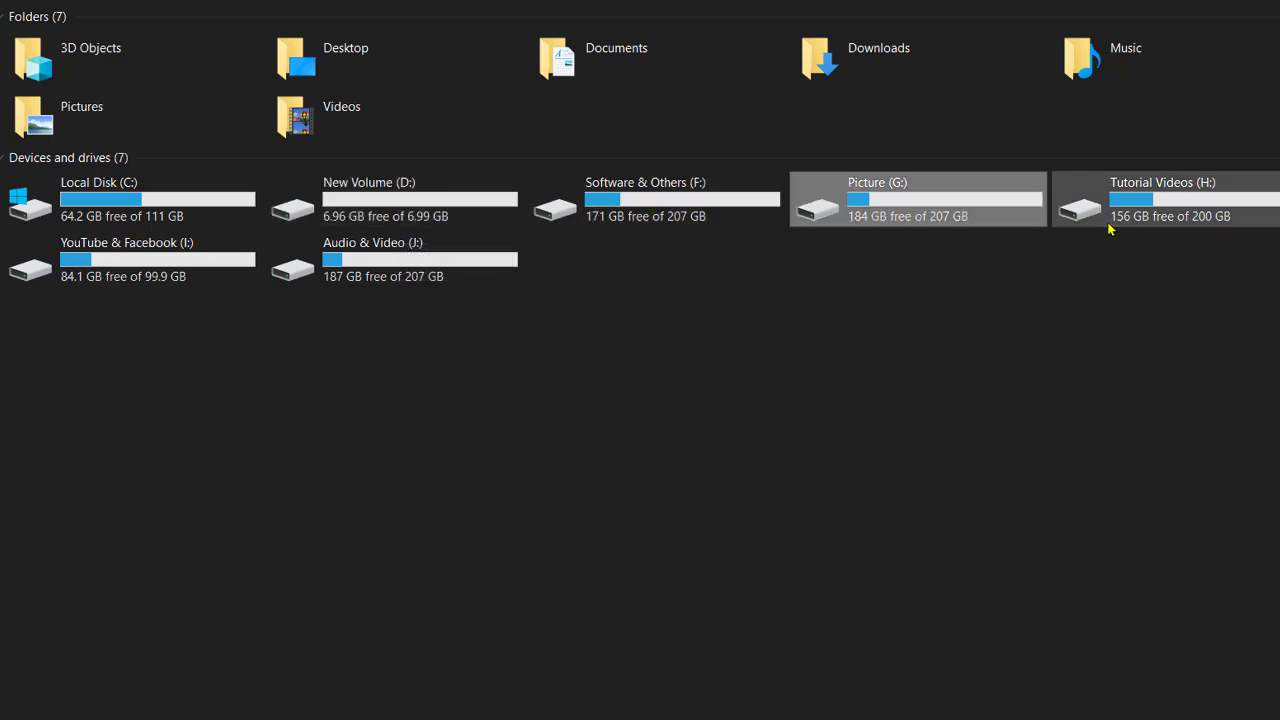
pyautogui.click(334, 276)
pyautogui.click(139, 288)
pyautogui.click(274, 425)
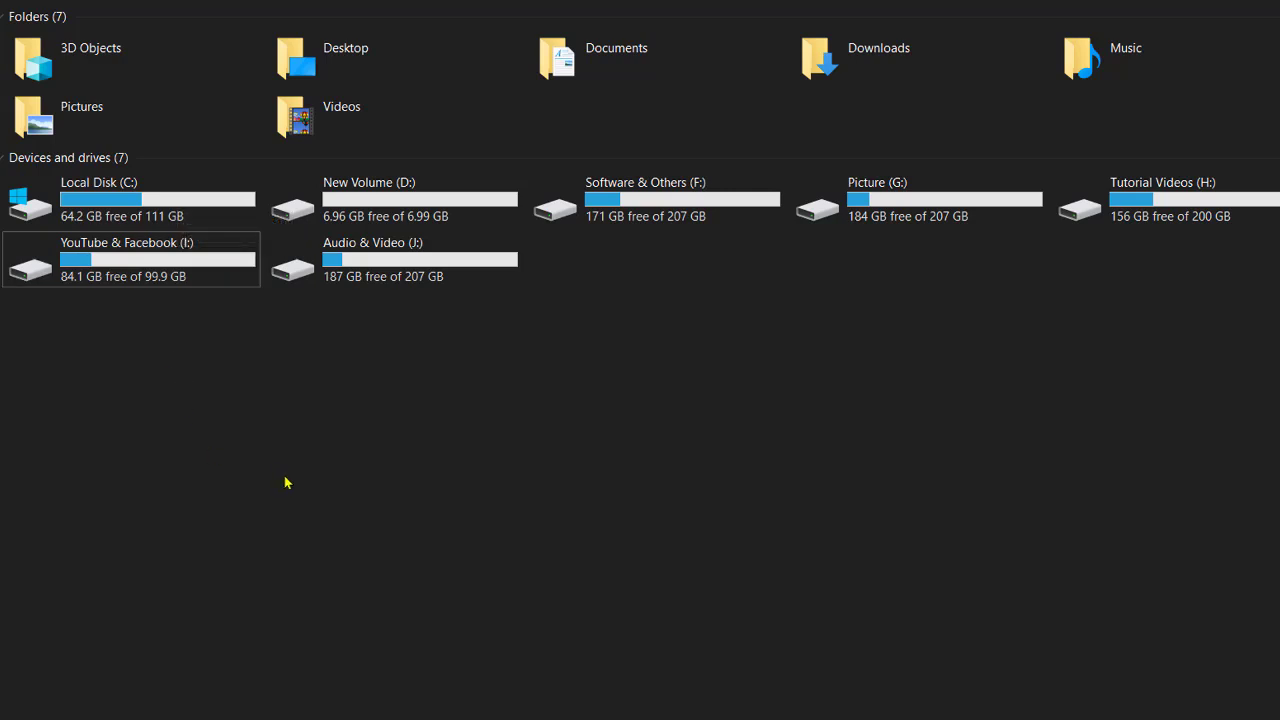
pyautogui.moveTo(360, 403); pyautogui.dragTo(1107, 220)
pyautogui.click(726, 457)
pyautogui.click(480, 212)
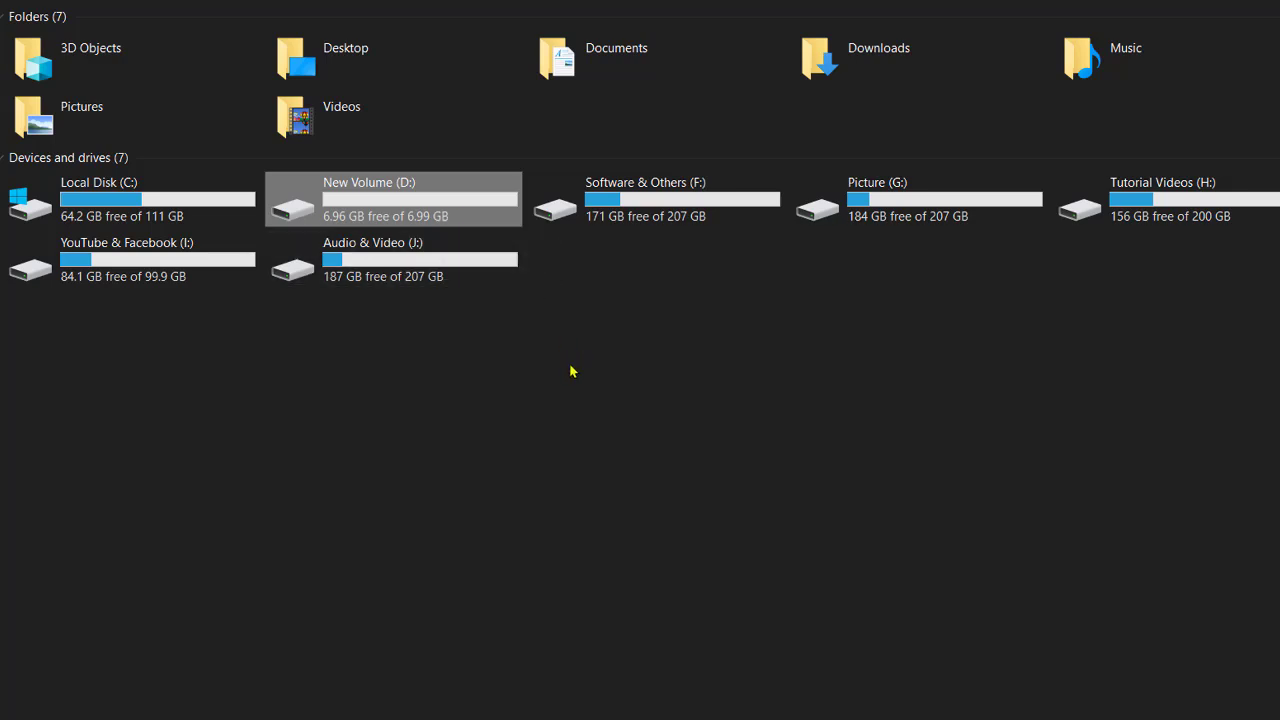
pyautogui.click(677, 269)
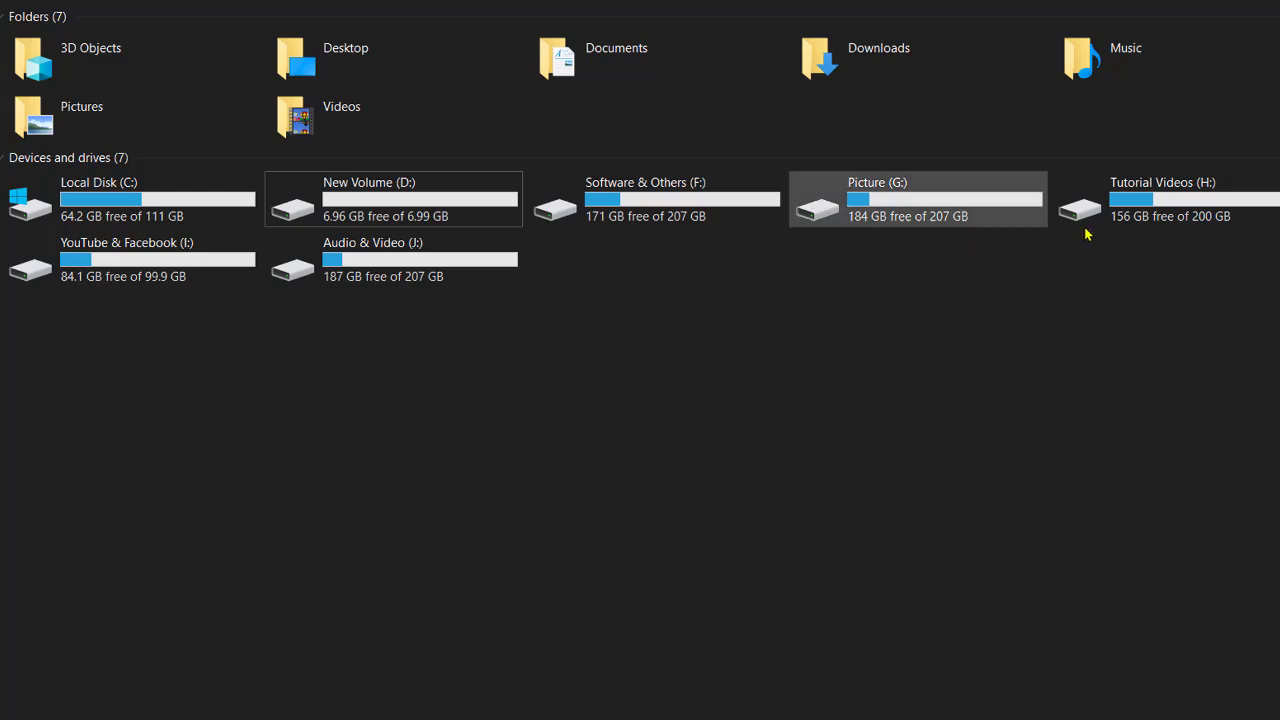
pyautogui.click(333, 205)
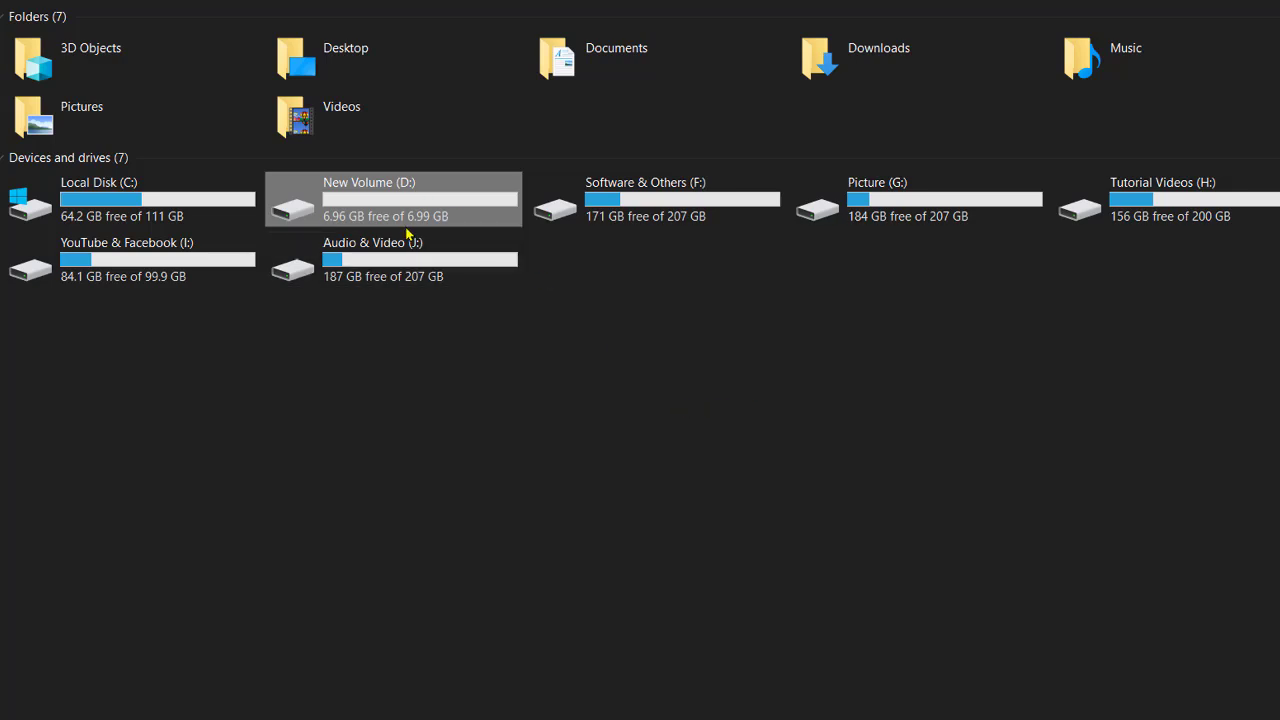
pyautogui.click(212, 410)
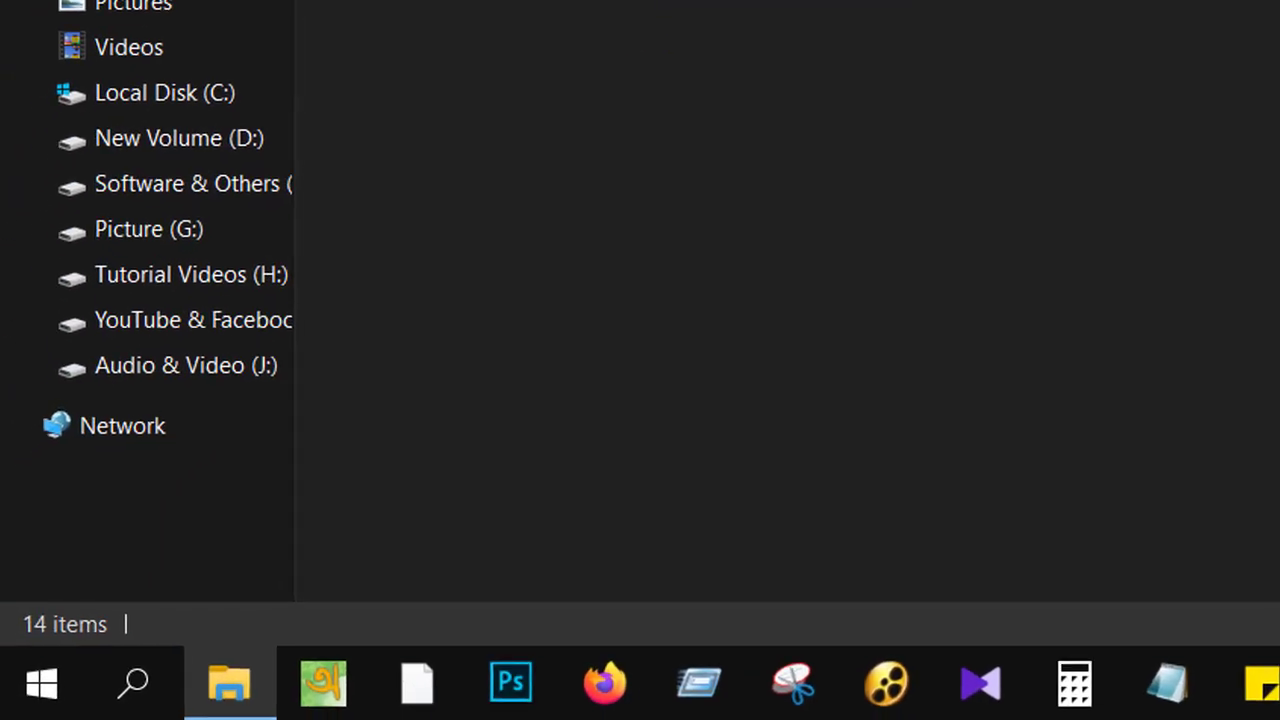
# Step: Search Windows for "disk", open Create and format hard disk partitions, and maximize the Disk Management window
pyautogui.click(140, 685)
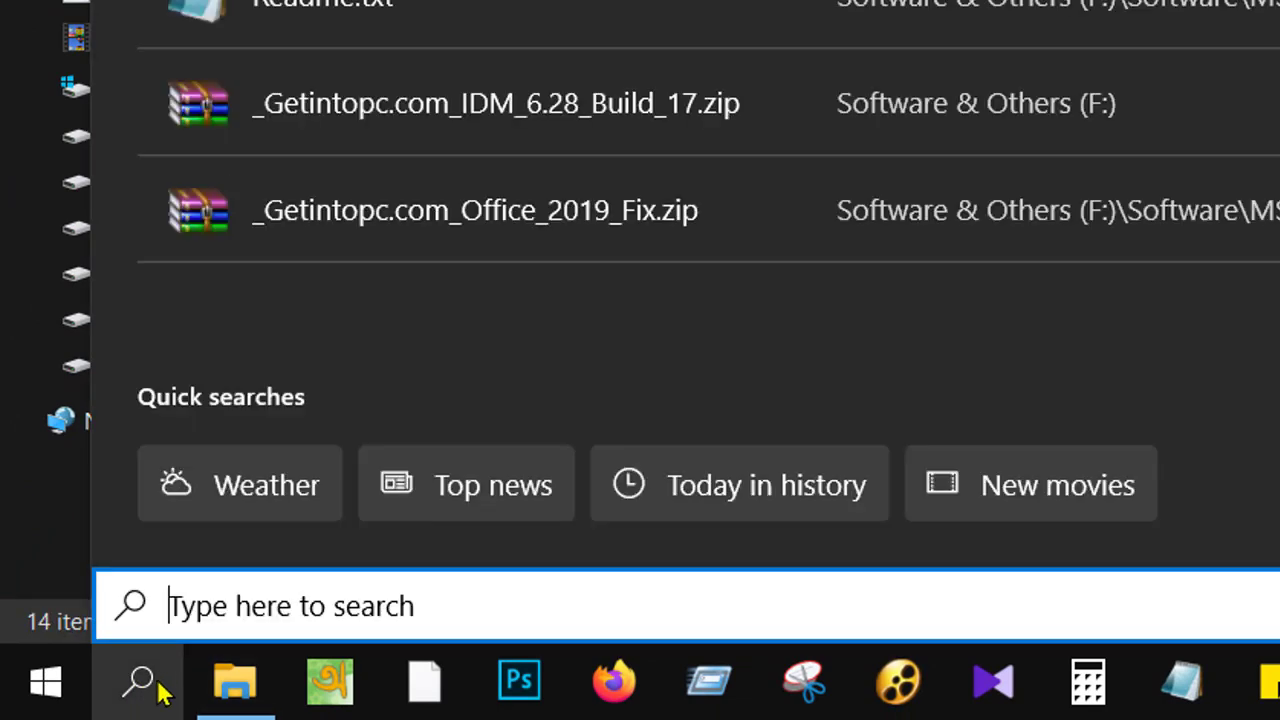
pyautogui.write('disk')
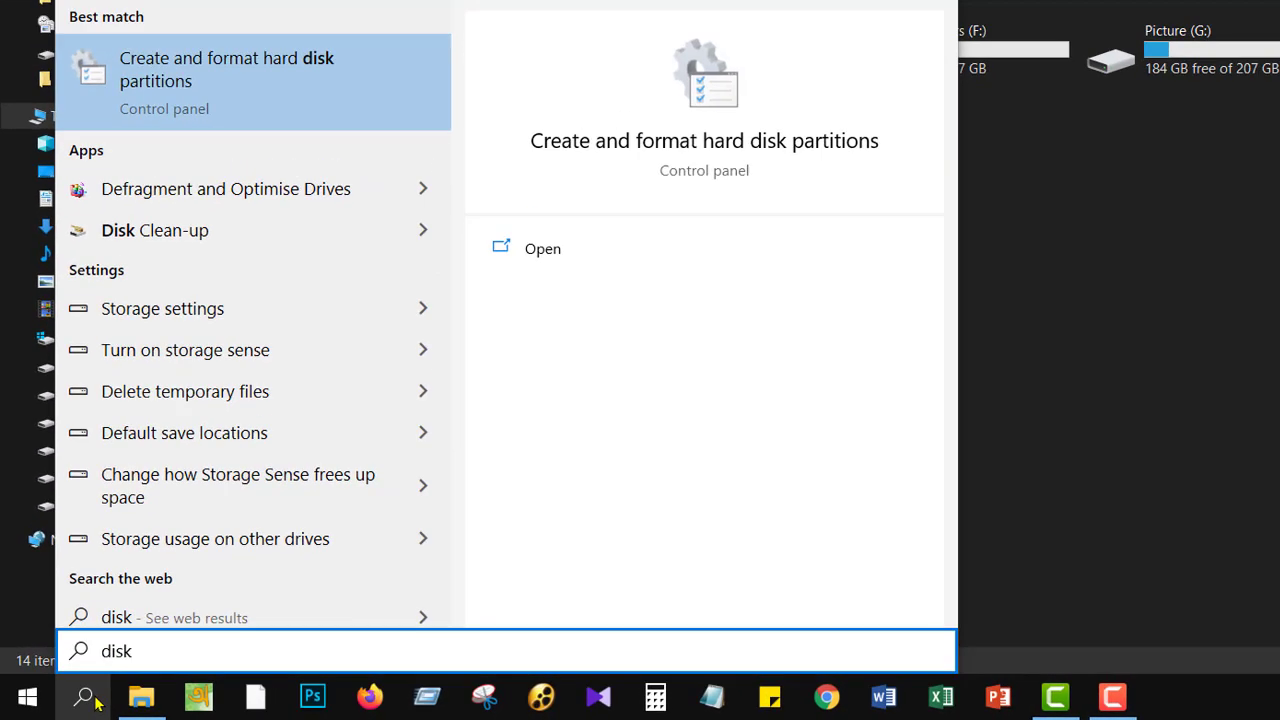
pyautogui.click(257, 86)
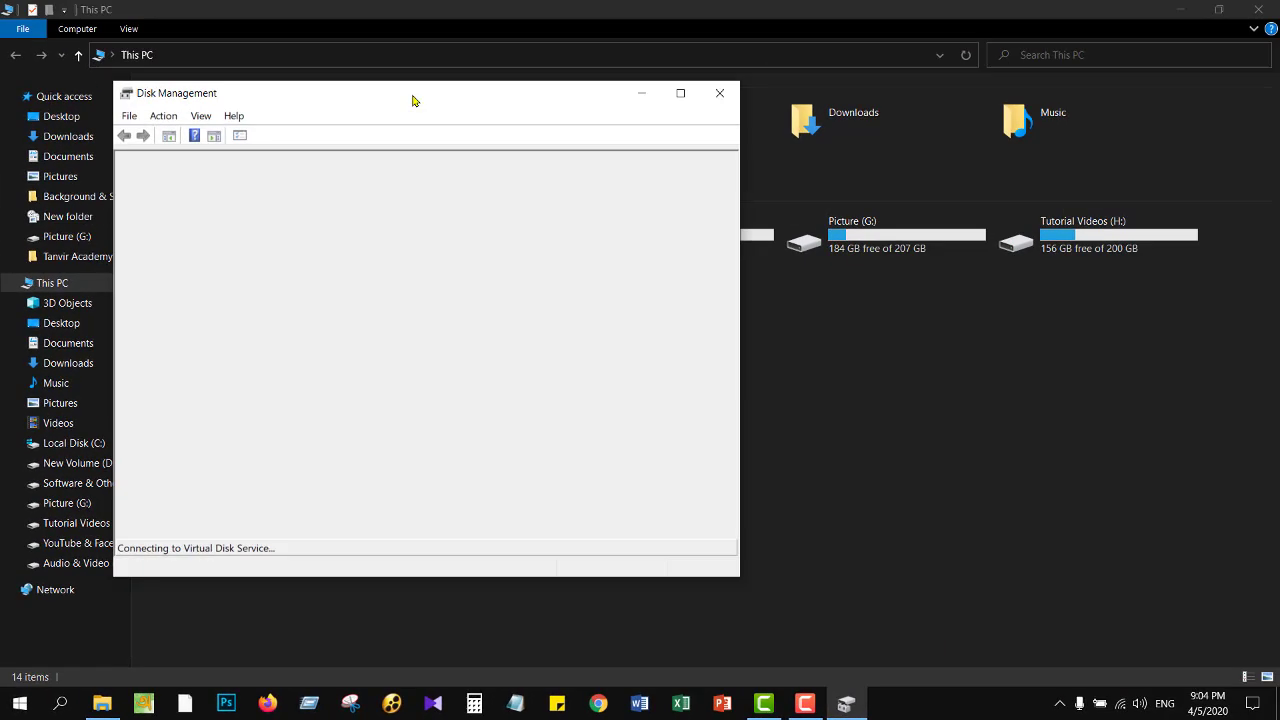
pyautogui.moveTo(307, 103); pyautogui.dragTo(467, 129)
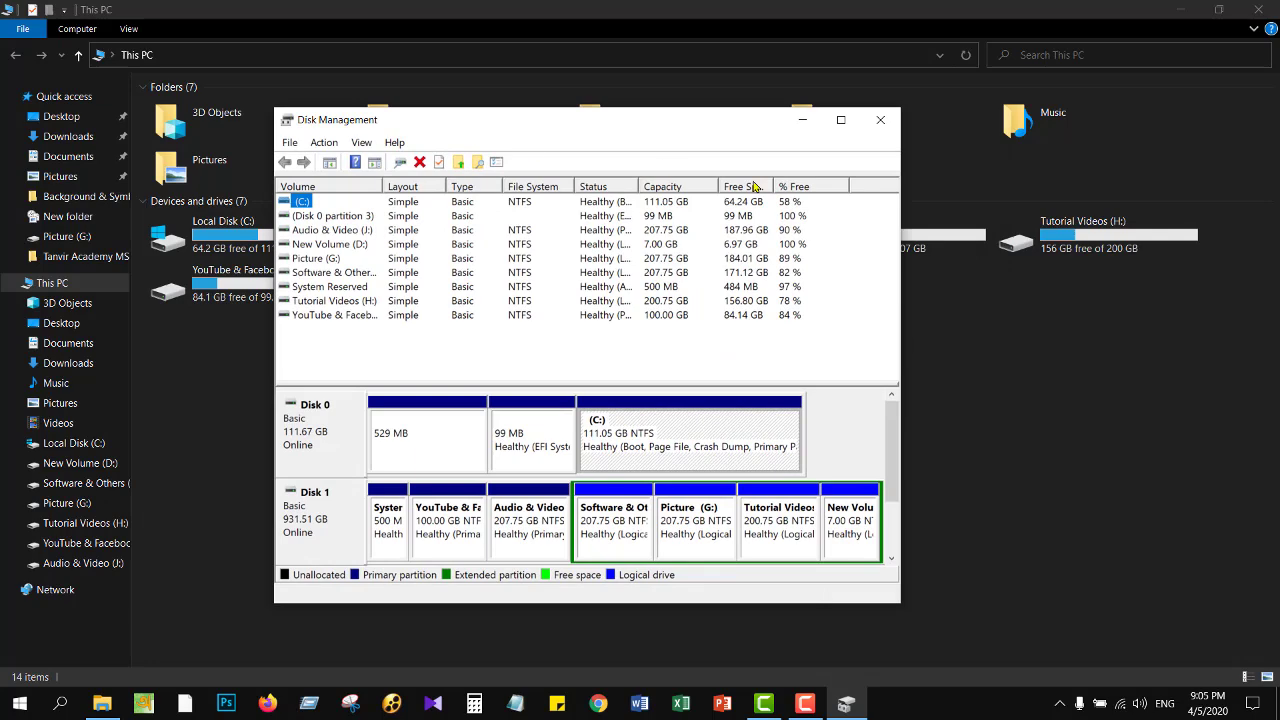
pyautogui.click(840, 121)
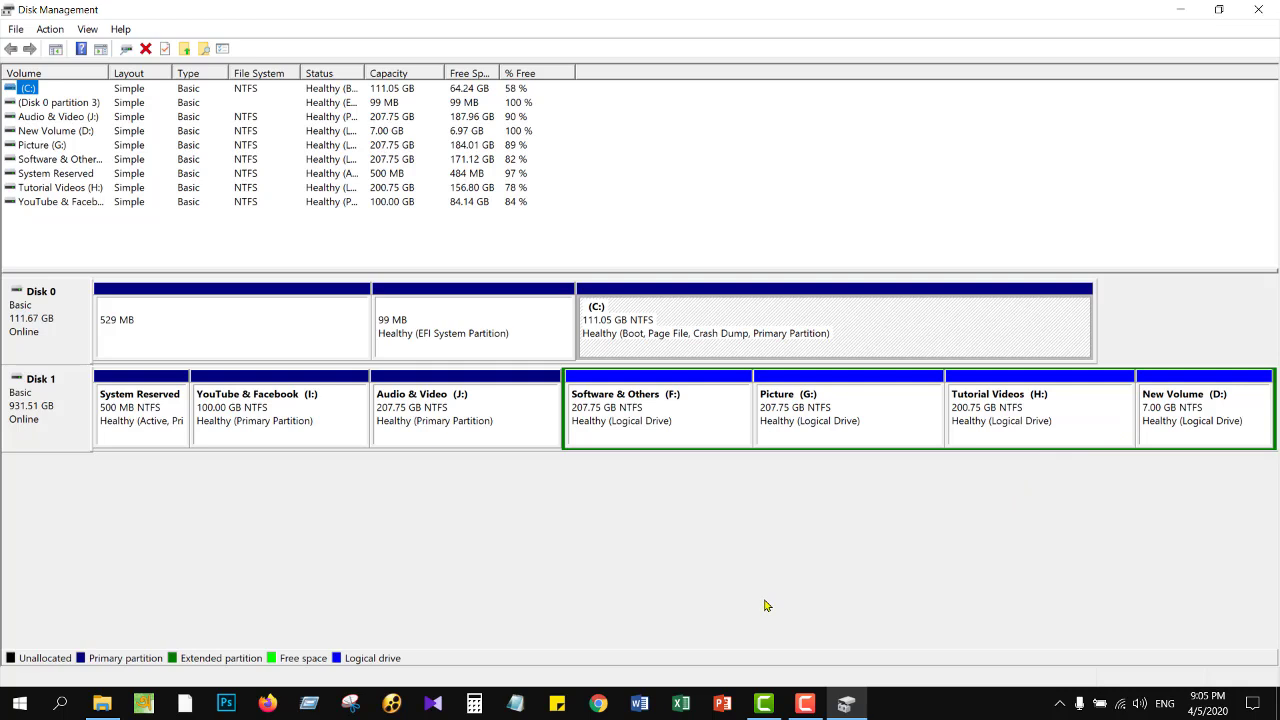
# Step: Start shrinking the Software & Others (F:) volume on Disk 1, readying the amount of space for editing
pyautogui.click(102, 703)
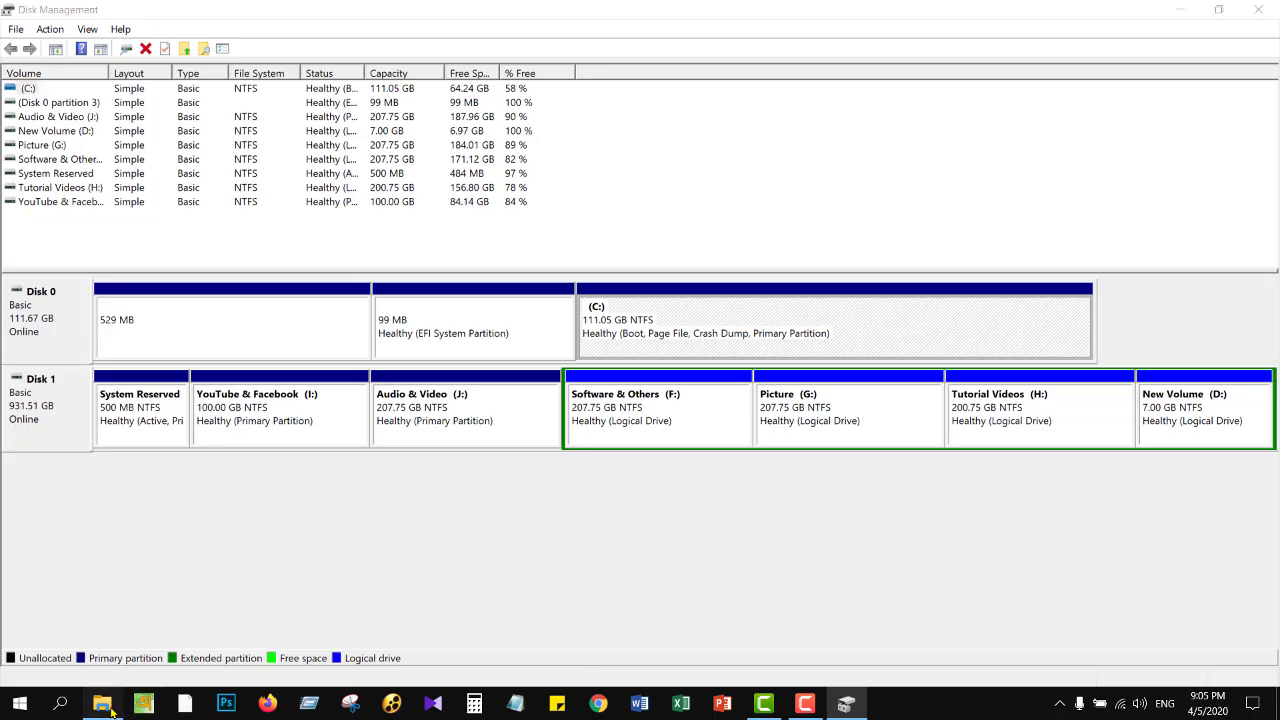
pyautogui.click(845, 704)
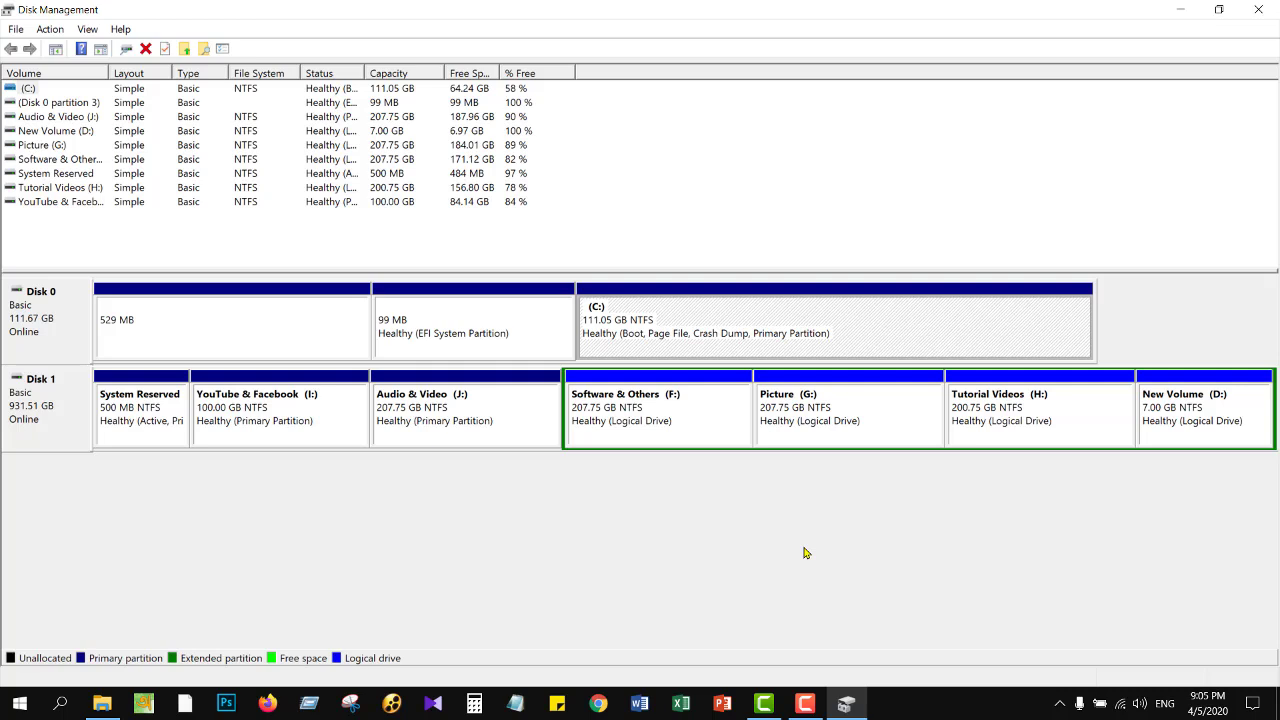
pyautogui.click(643, 437)
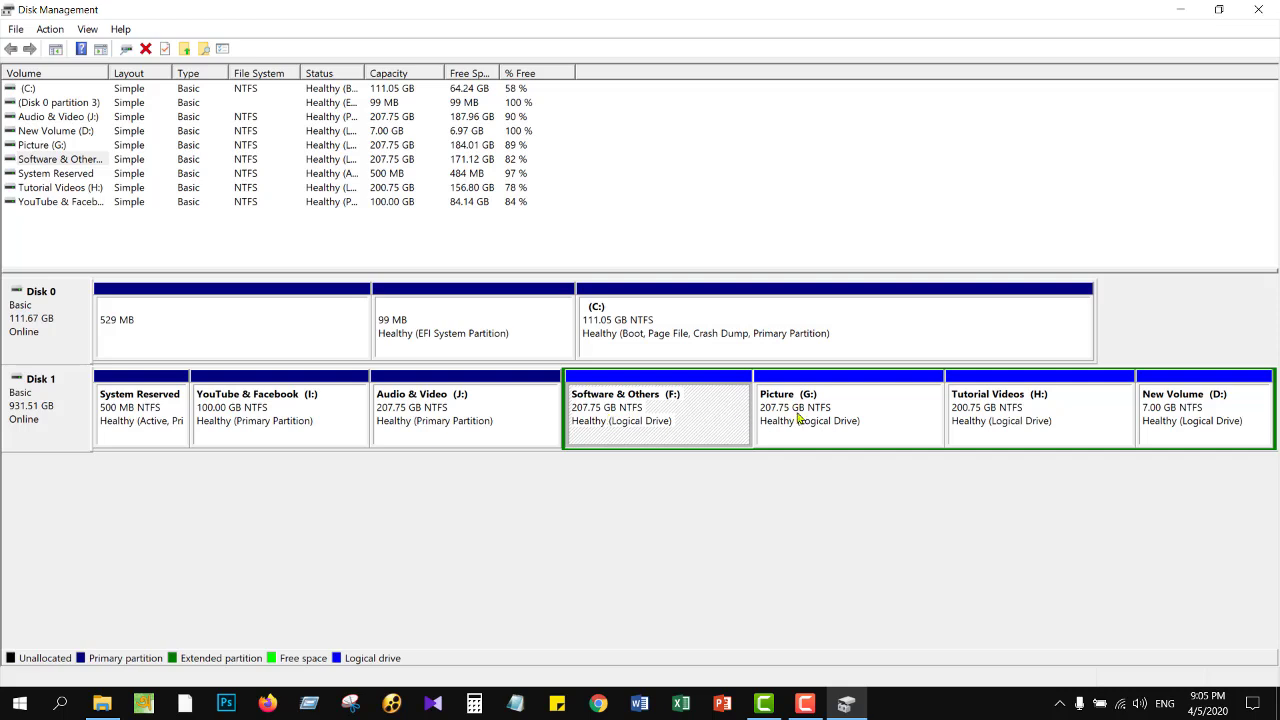
pyautogui.rightClick(631, 415)
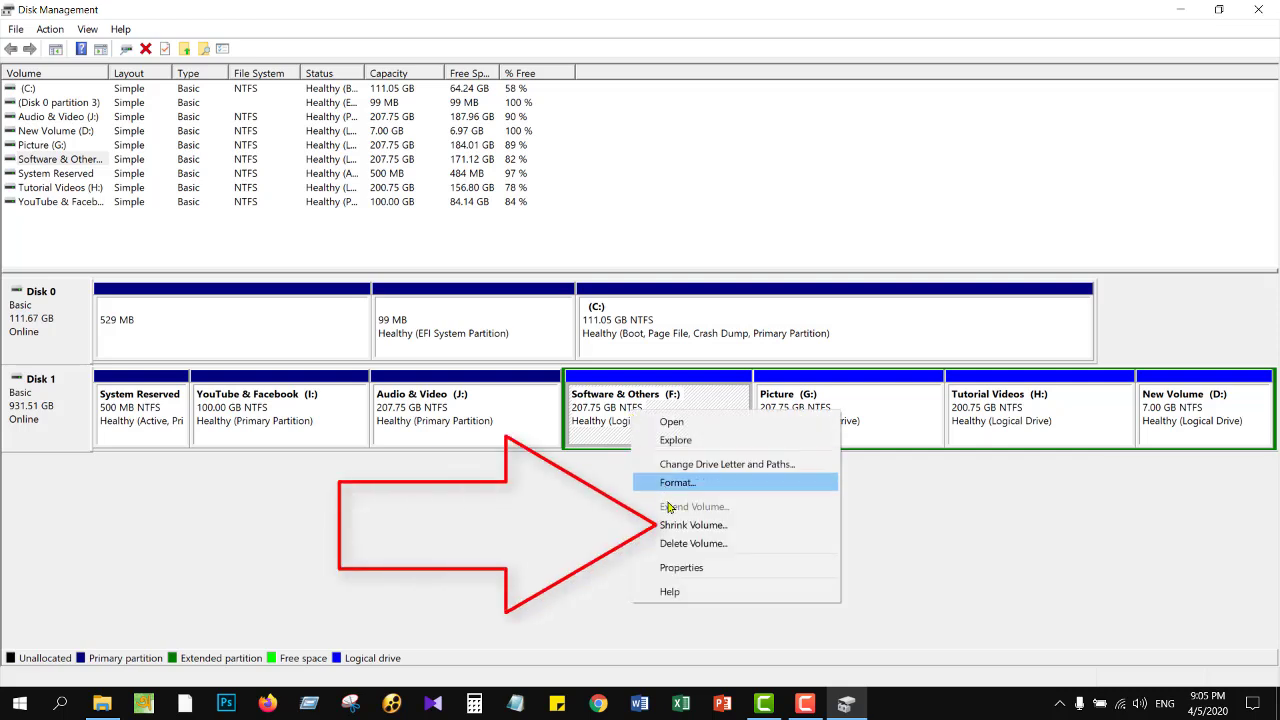
pyautogui.click(735, 528)
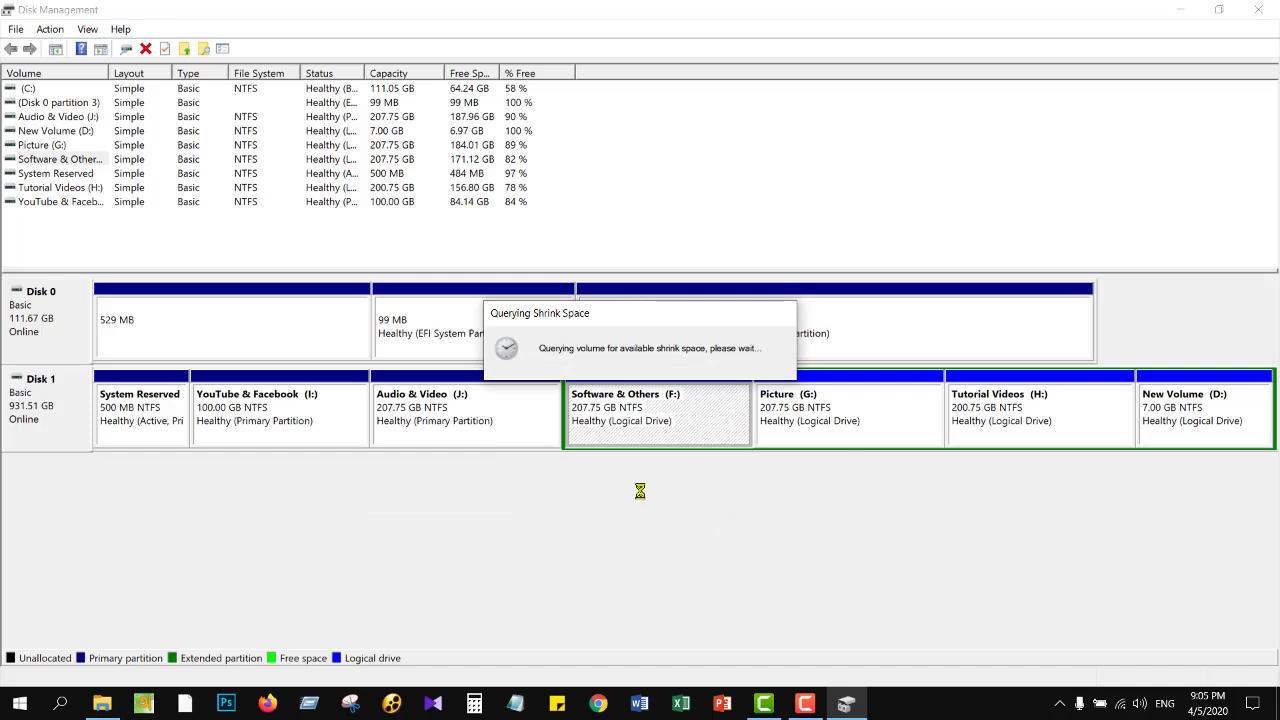
pyautogui.moveTo(662, 237); pyautogui.dragTo(571, 250)
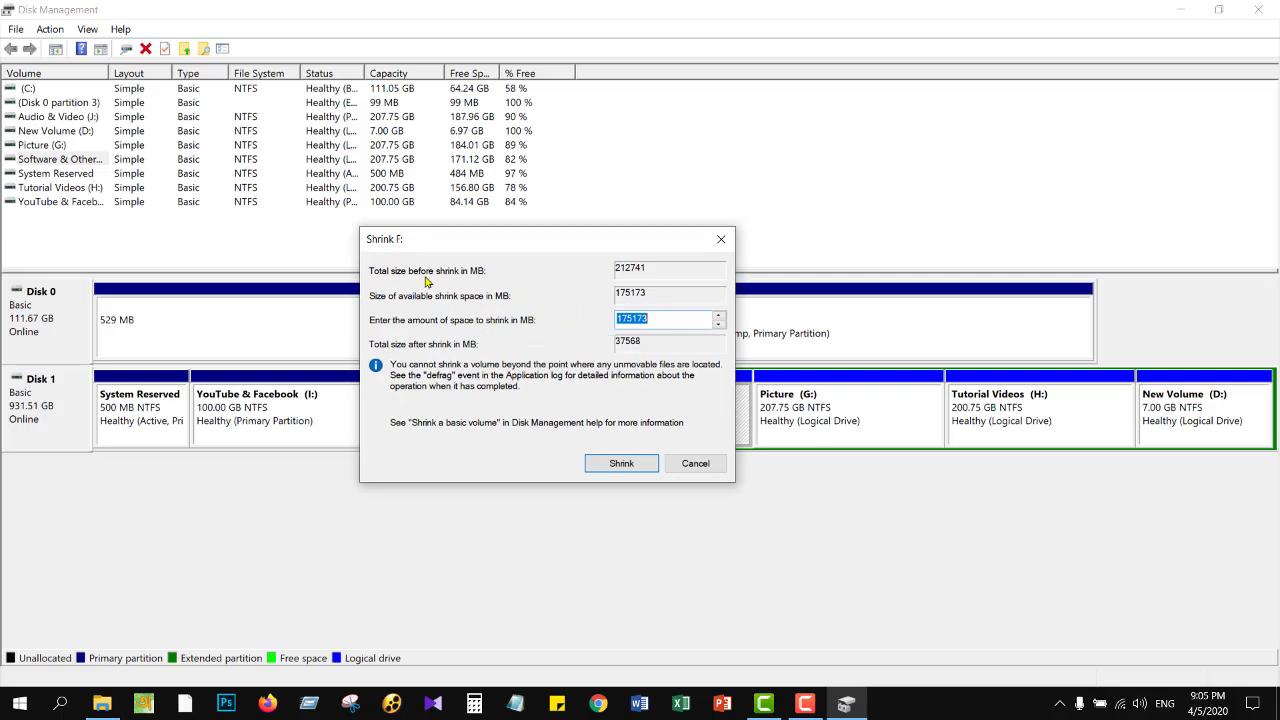
pyautogui.click(656, 321)
# Step: Calculate 1024 × 7 in Calculator to convert 7 GB to megabytes
pyautogui.click(476, 706)
pyautogui.moveTo(282, 119); pyautogui.dragTo(186, 116)
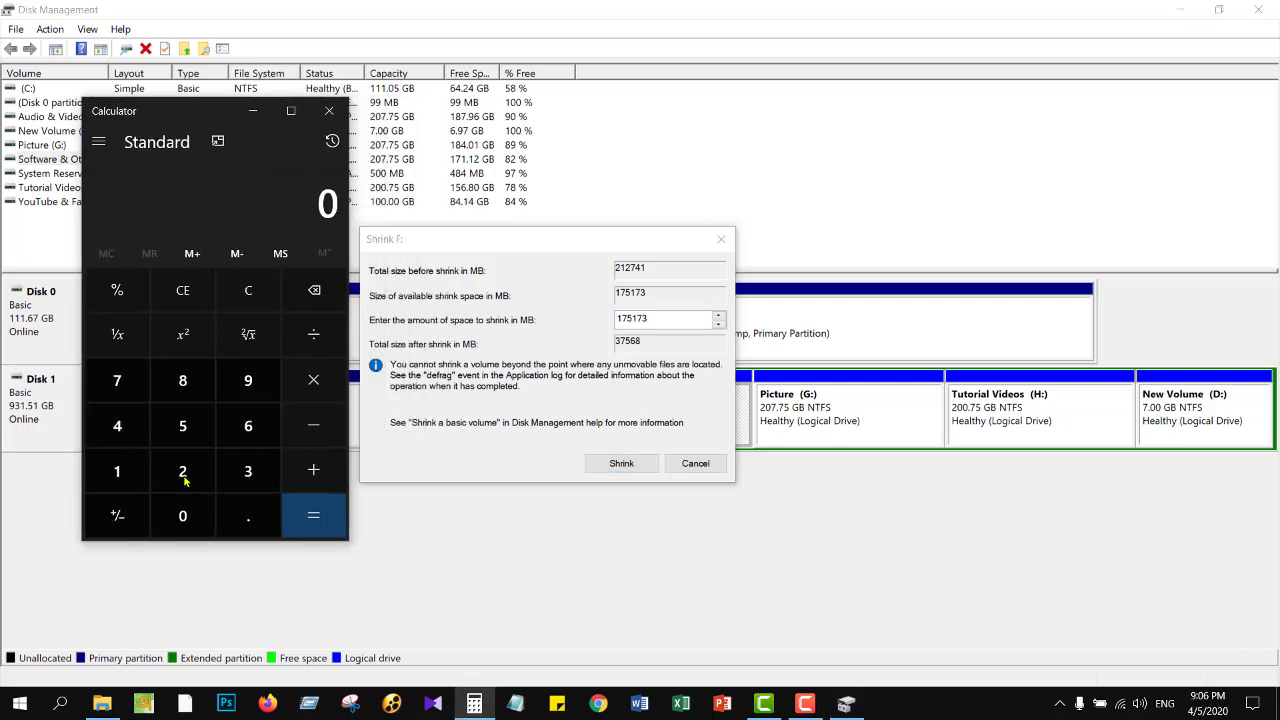
pyautogui.click(117, 469)
pyautogui.click(170, 516)
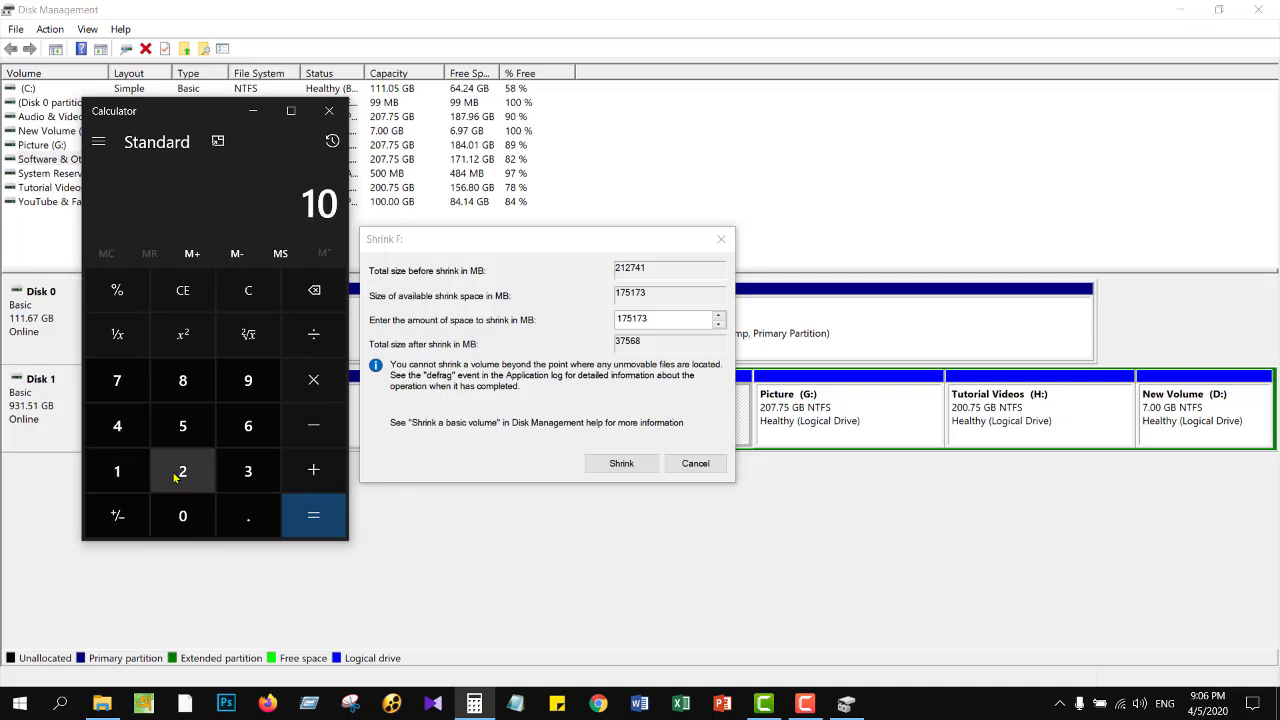
pyautogui.click(181, 470)
pyautogui.click(117, 426)
pyautogui.click(308, 388)
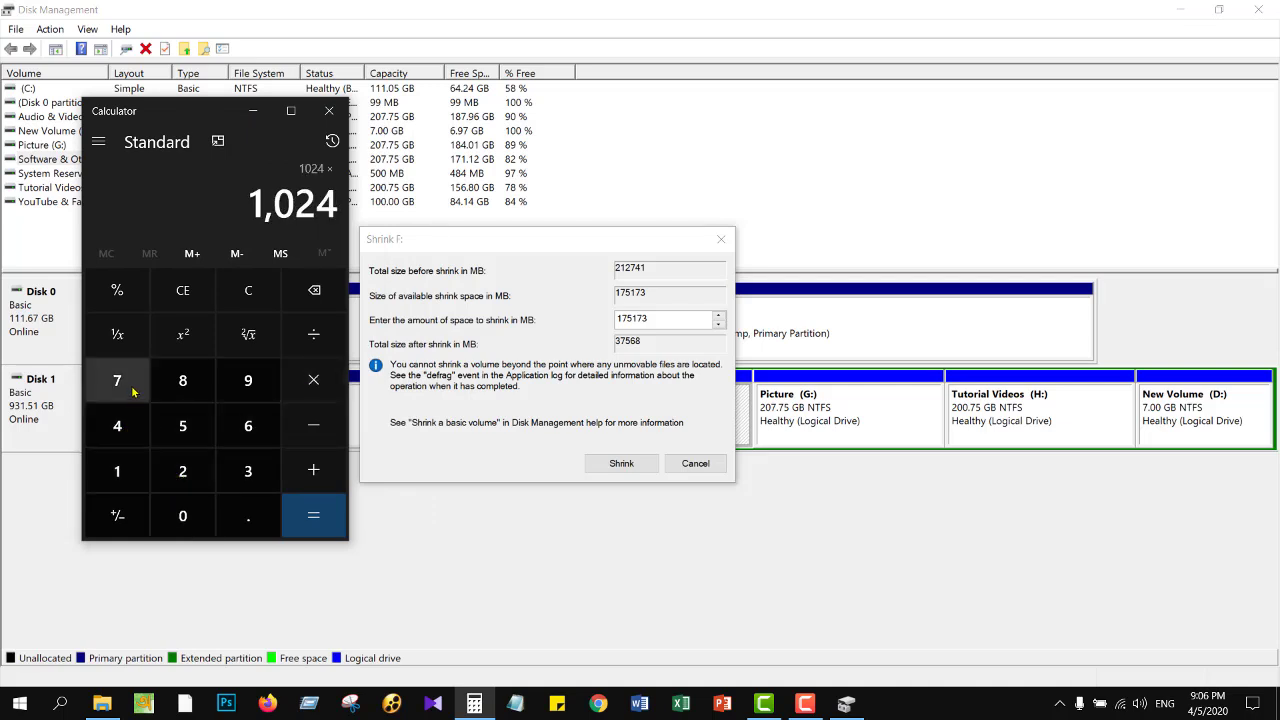
pyautogui.click(117, 382)
pyautogui.click(313, 515)
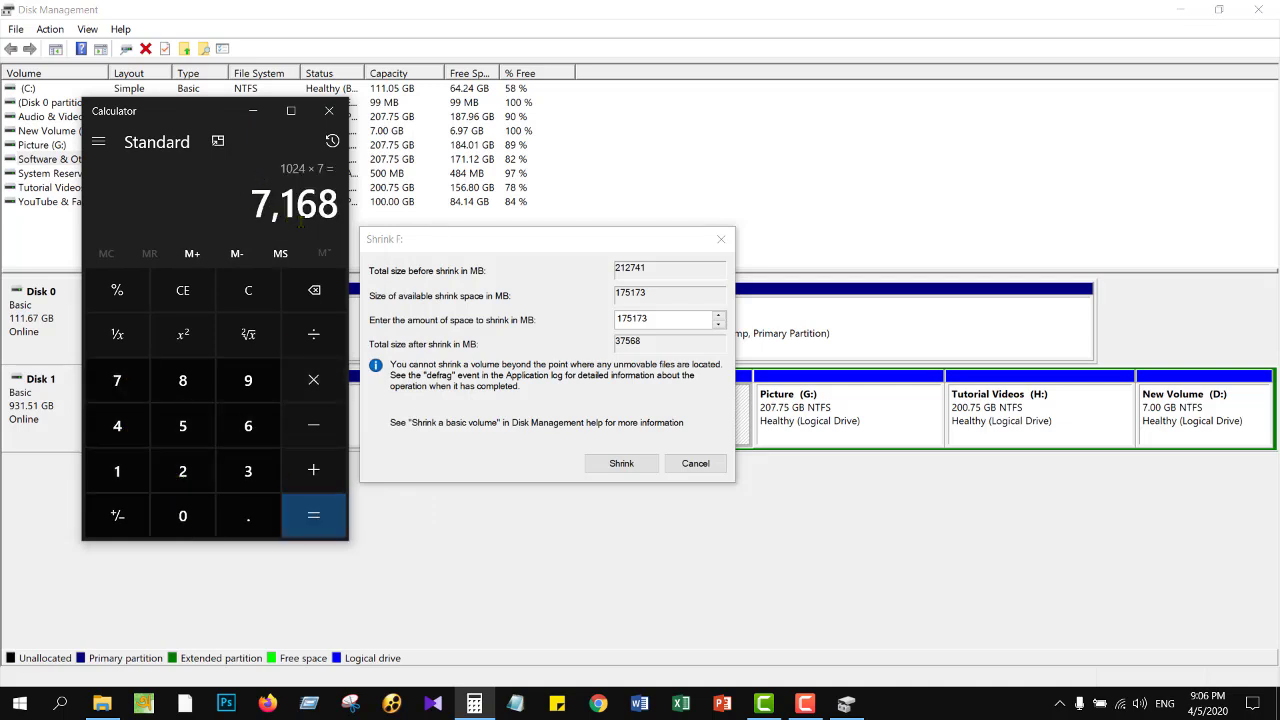
# Step: Return to the shrink settings for the F: volume and shrink it by 7168 MB
pyautogui.click(331, 111)
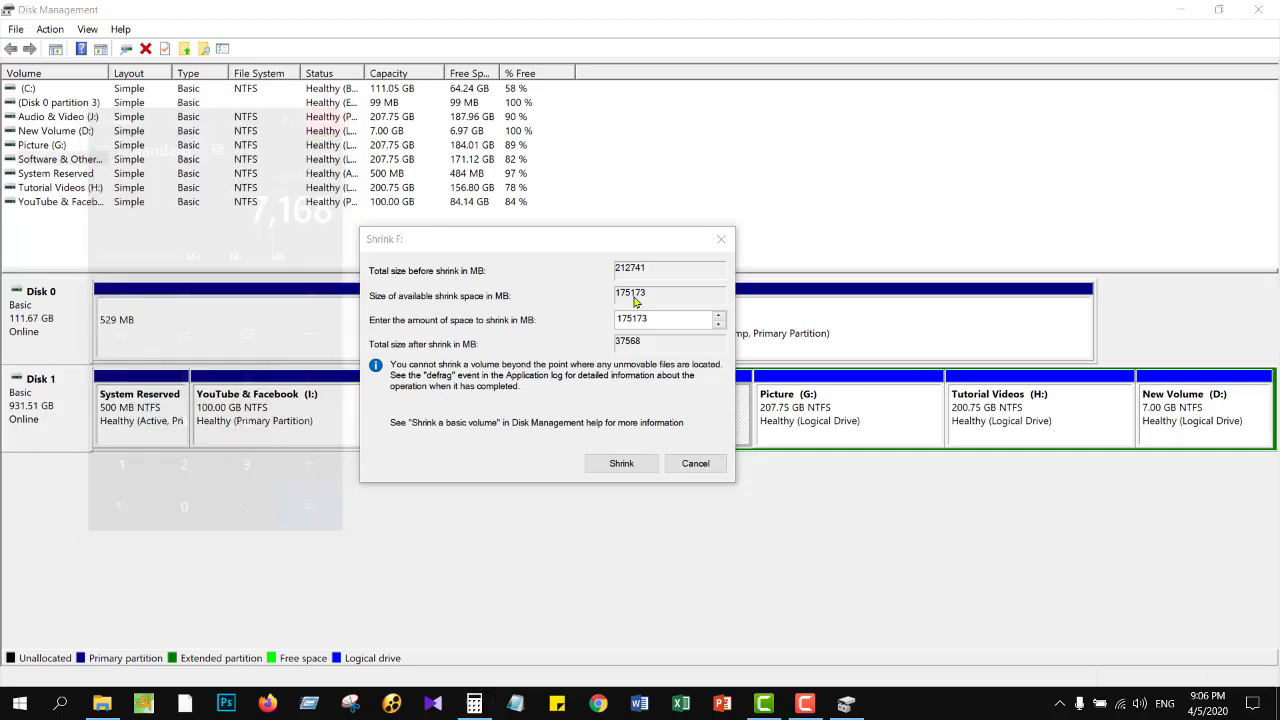
pyautogui.write('7168')
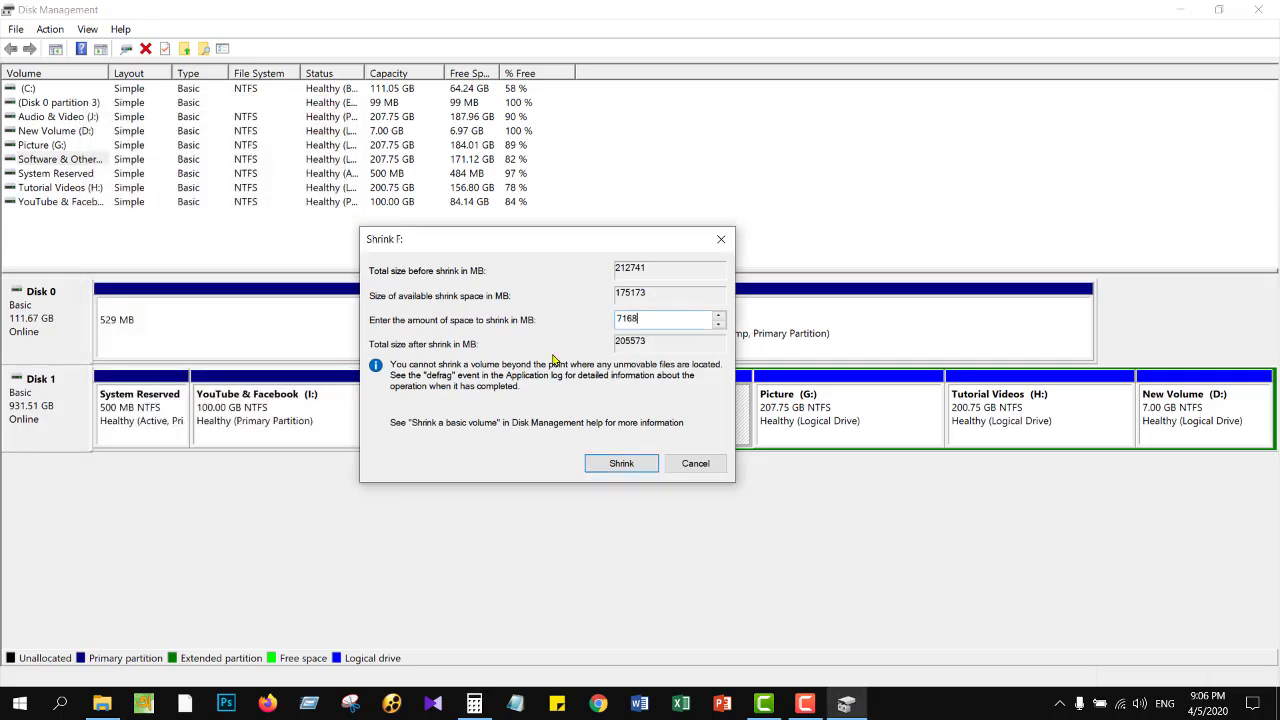
pyautogui.click(621, 464)
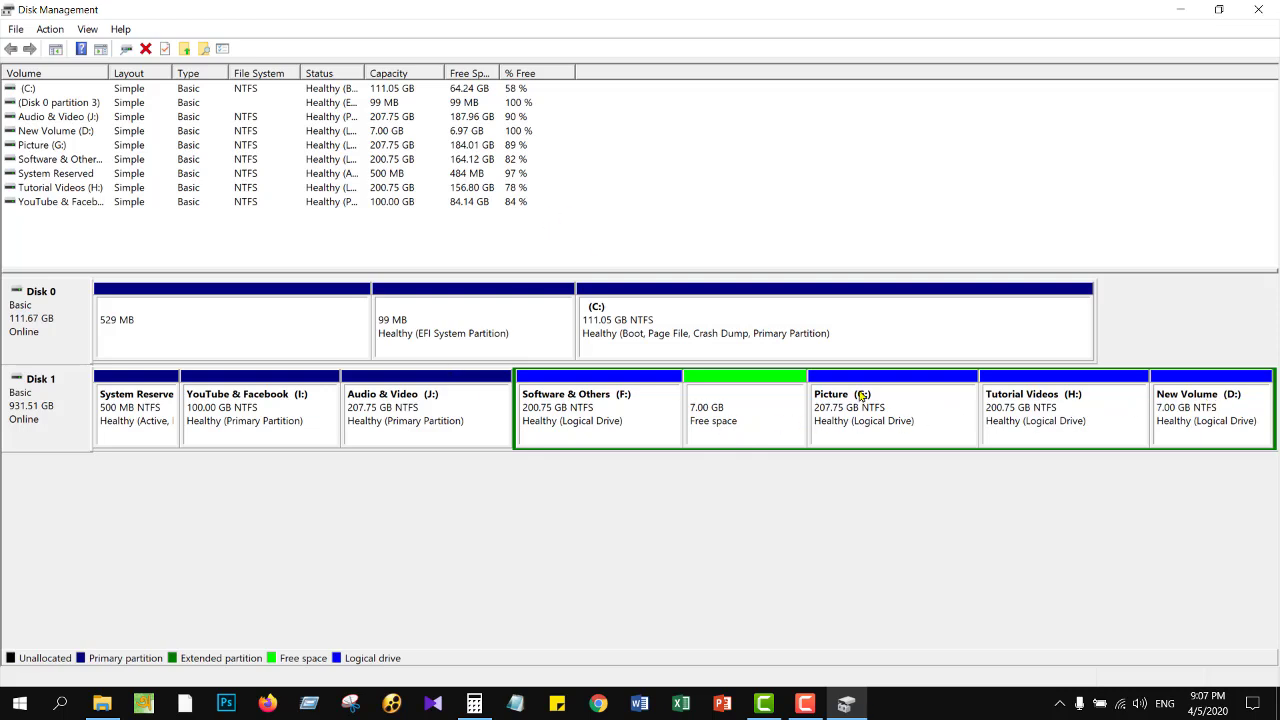
# Step: Create a 7167 MB simple volume in Disk 1's free space with drive letter E, NTFS, default allocation unit size, label New Volume and quick format
pyautogui.click(754, 425)
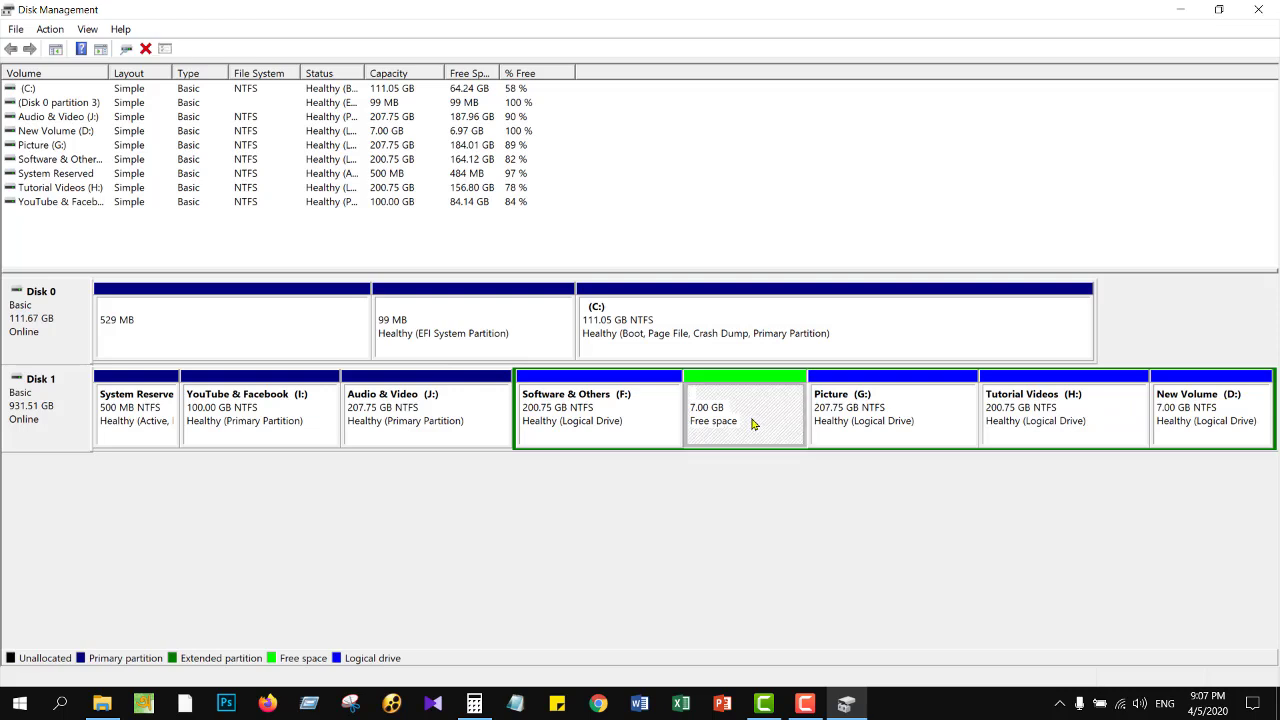
pyautogui.rightClick(754, 420)
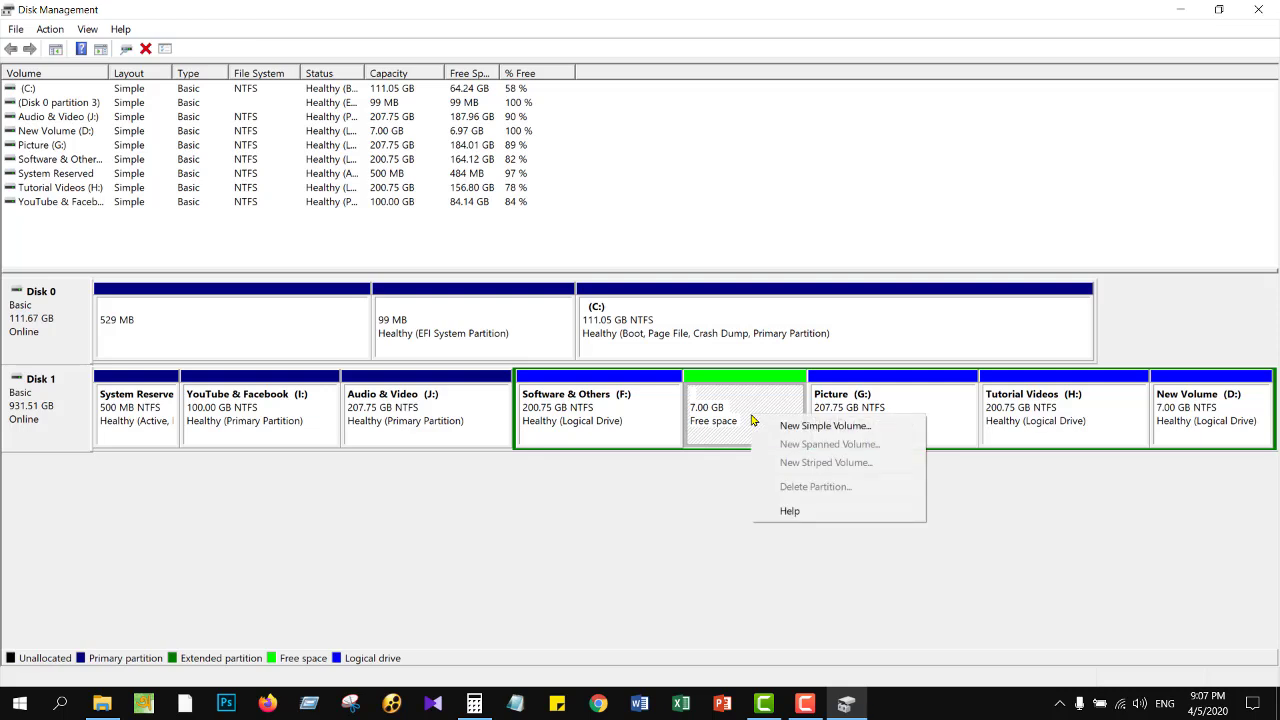
pyautogui.click(823, 428)
pyautogui.moveTo(254, 100); pyautogui.dragTo(603, 201)
pyautogui.click(690, 490)
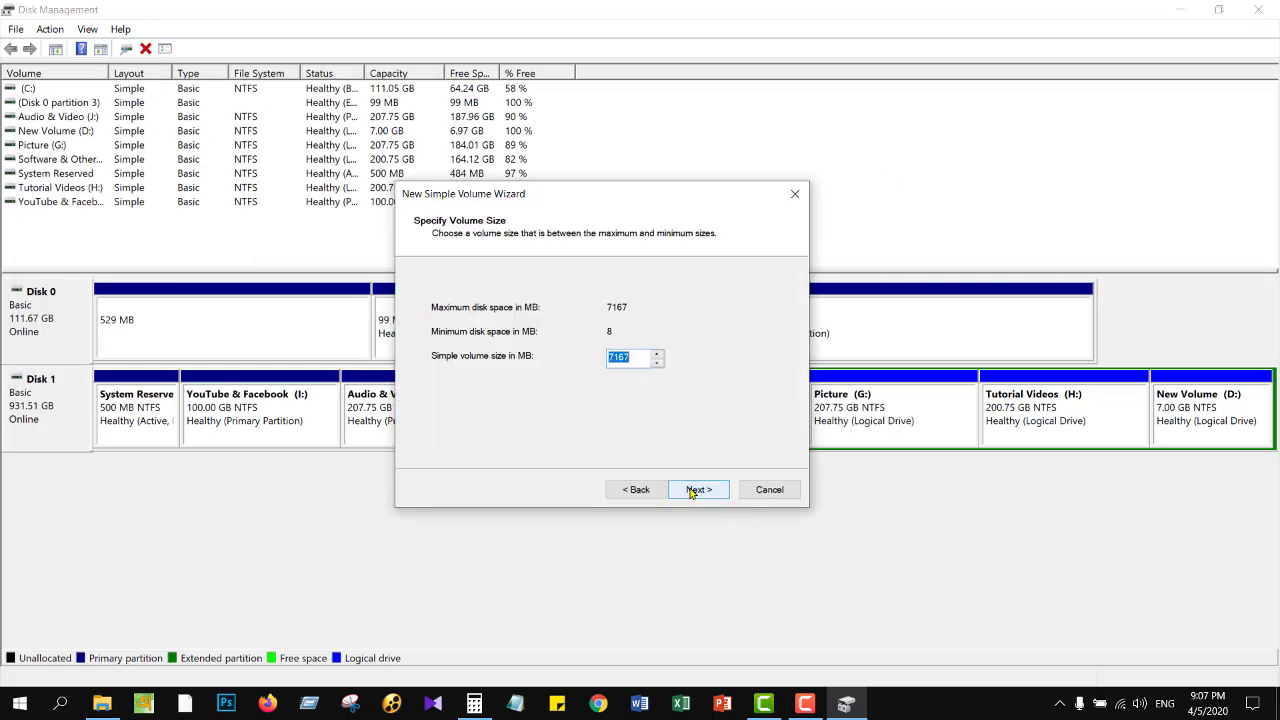
pyautogui.click(694, 493)
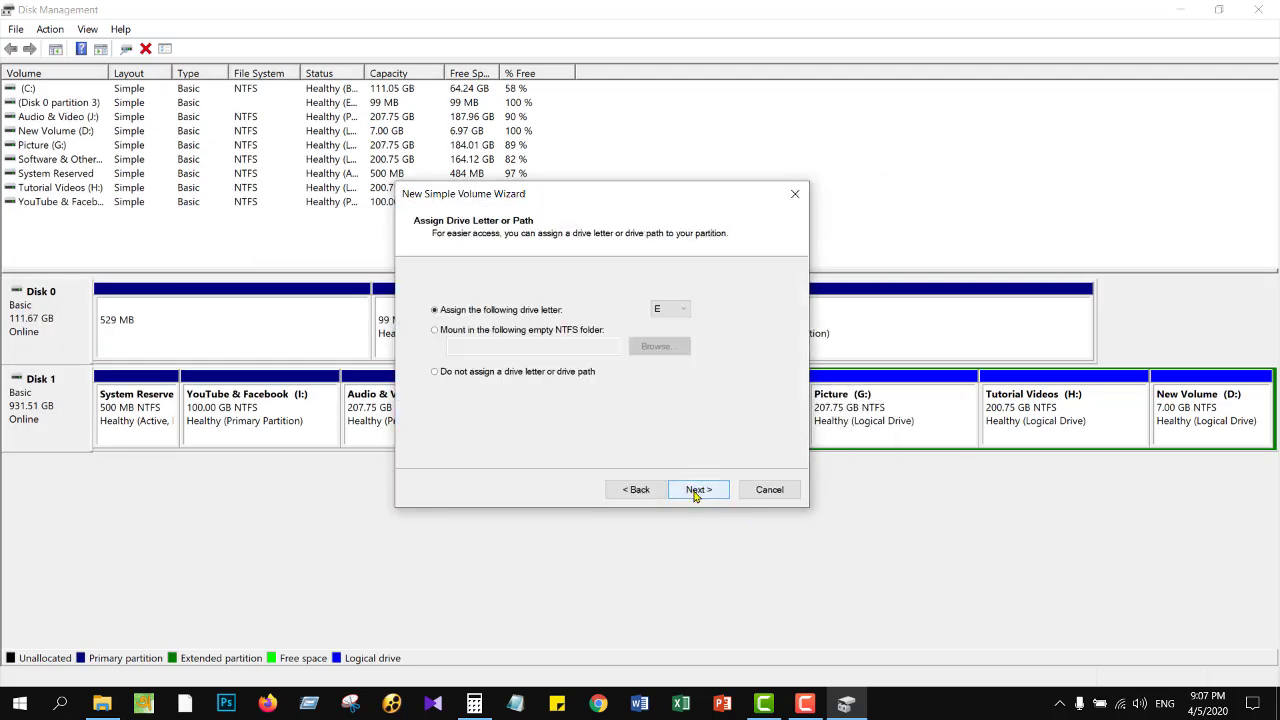
pyautogui.click(697, 493)
pyautogui.click(699, 492)
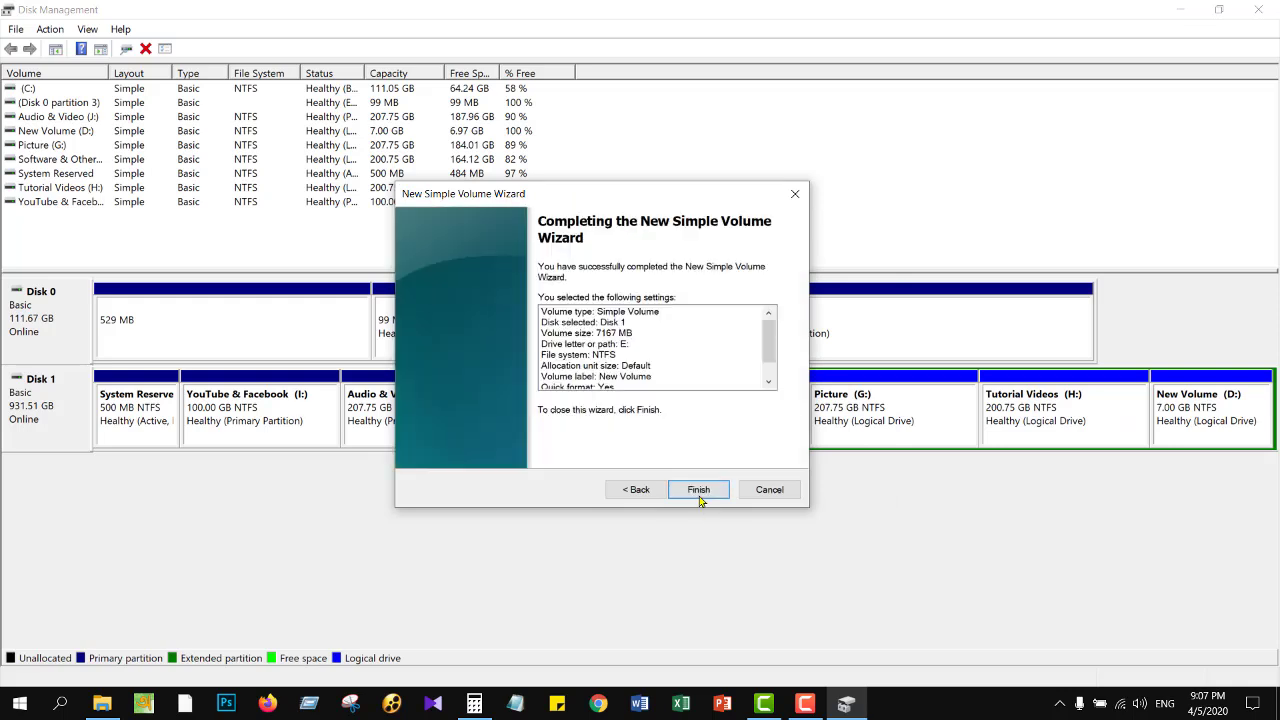
pyautogui.click(699, 490)
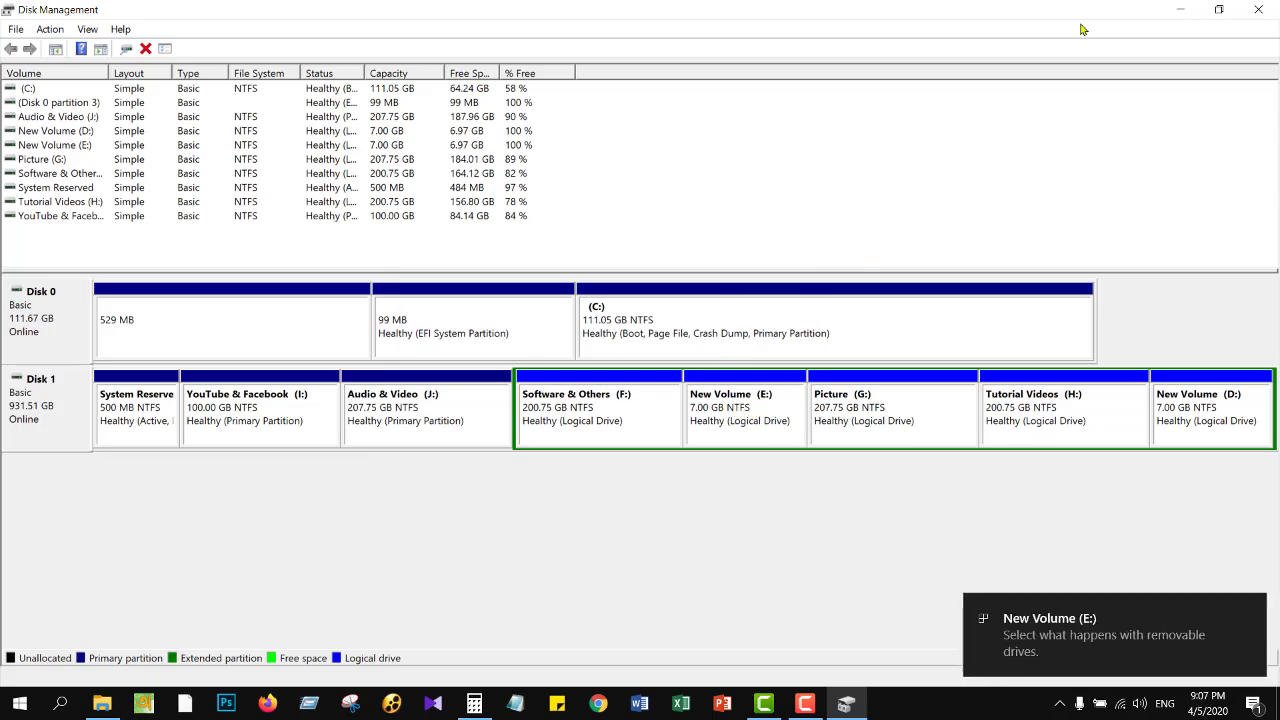
# Step: Minimize Disk Management, bring This PC to the front and refresh its drive list
pyautogui.click(1181, 9)
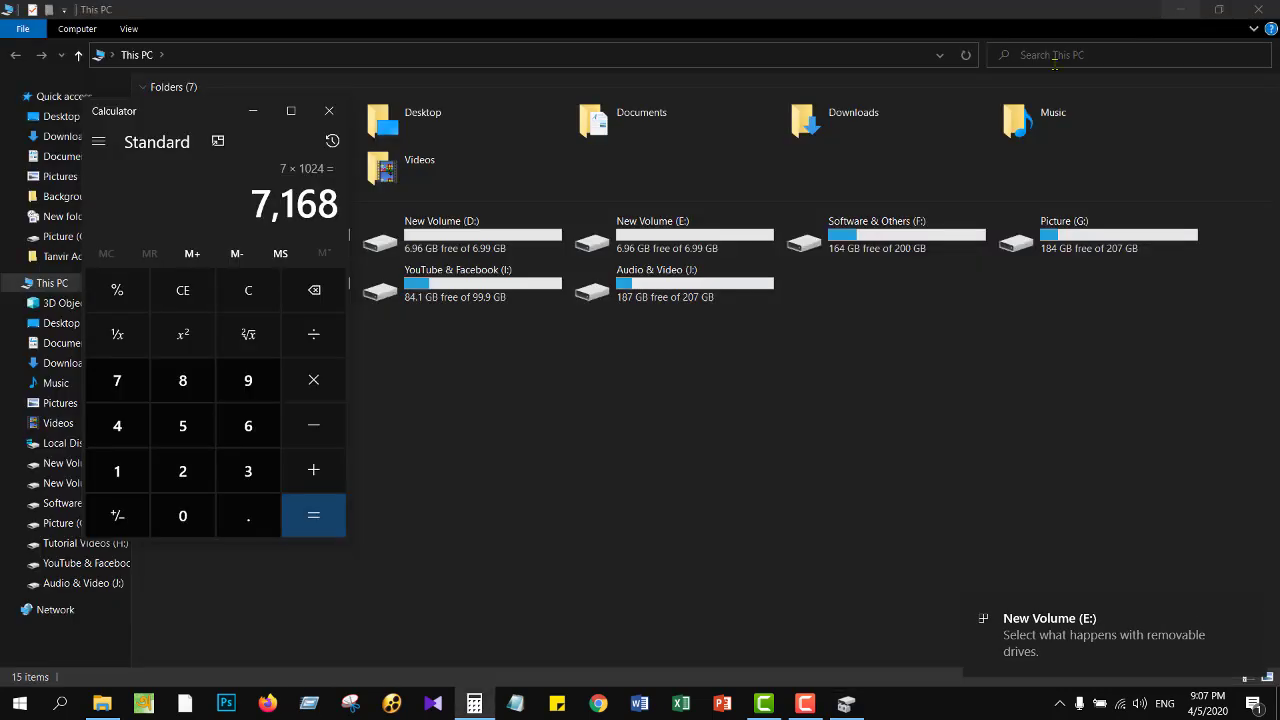
pyautogui.click(670, 430)
pyautogui.rightClick(594, 418)
pyautogui.click(630, 488)
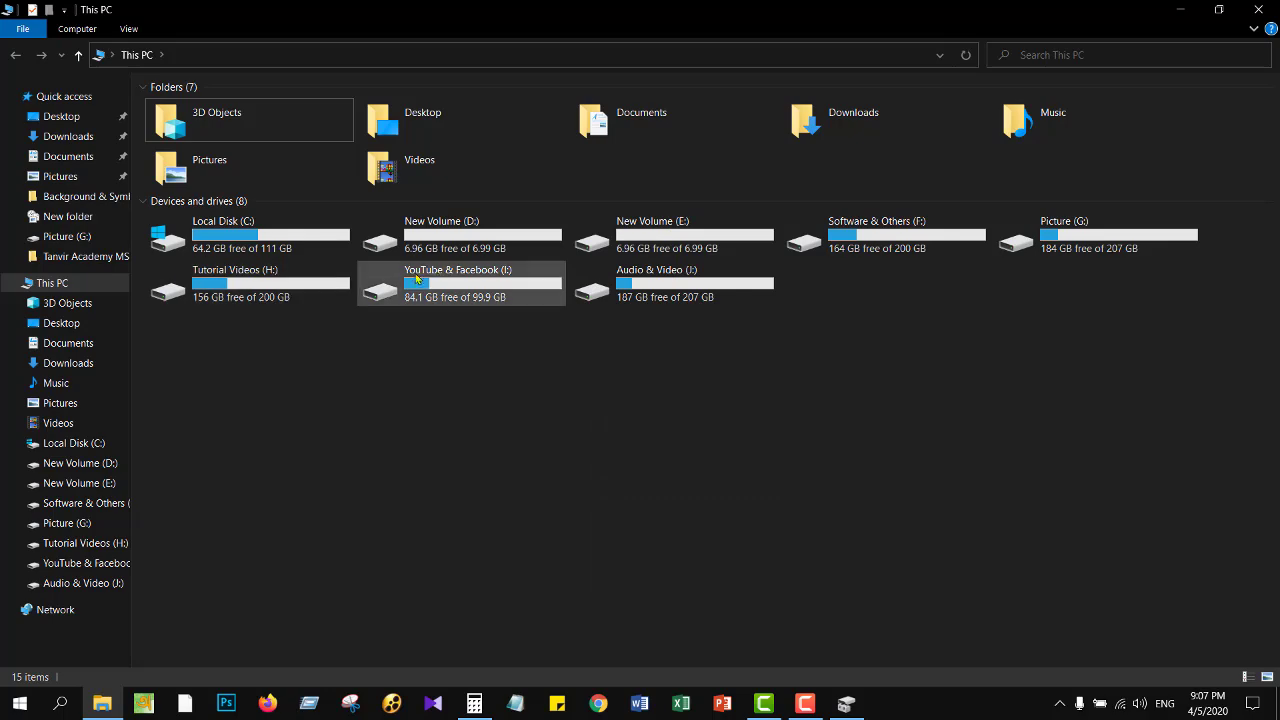
# Step: Examine New Volume (D:) and New Volume (E:) in This PC, and the E: partition in Disk Management
pyautogui.click(456, 238)
pyautogui.click(636, 246)
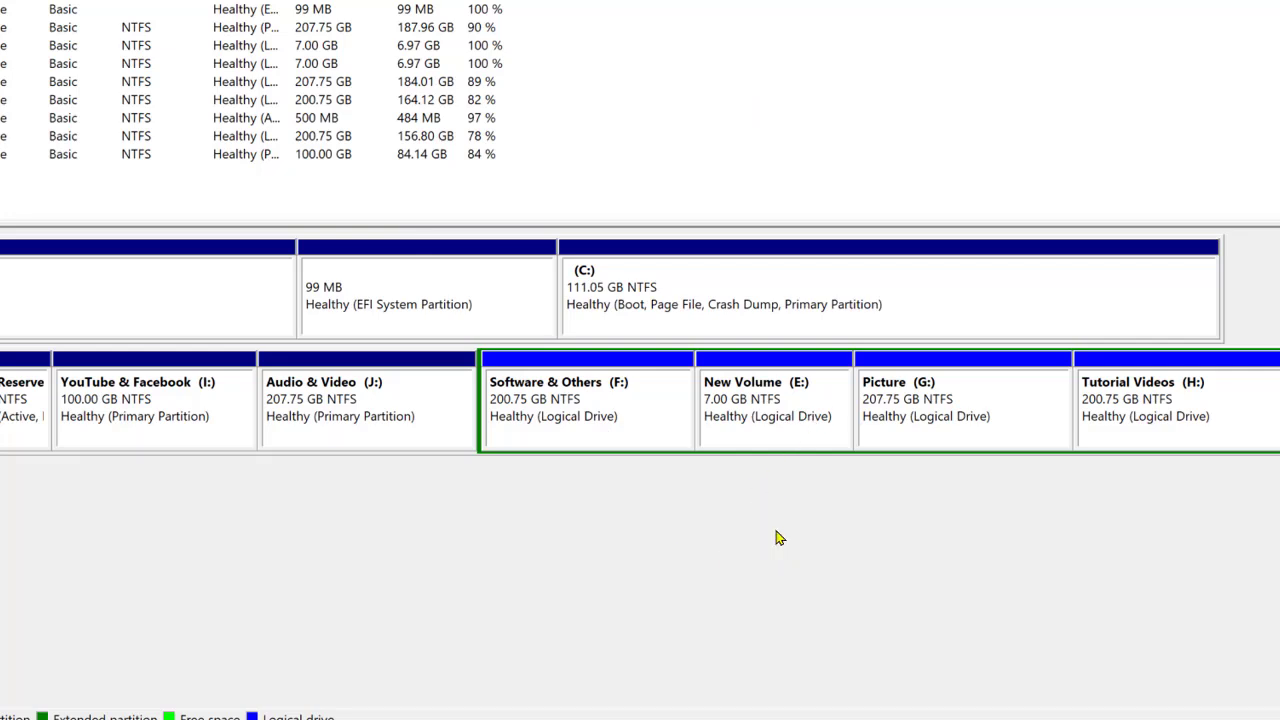
pyautogui.click(772, 422)
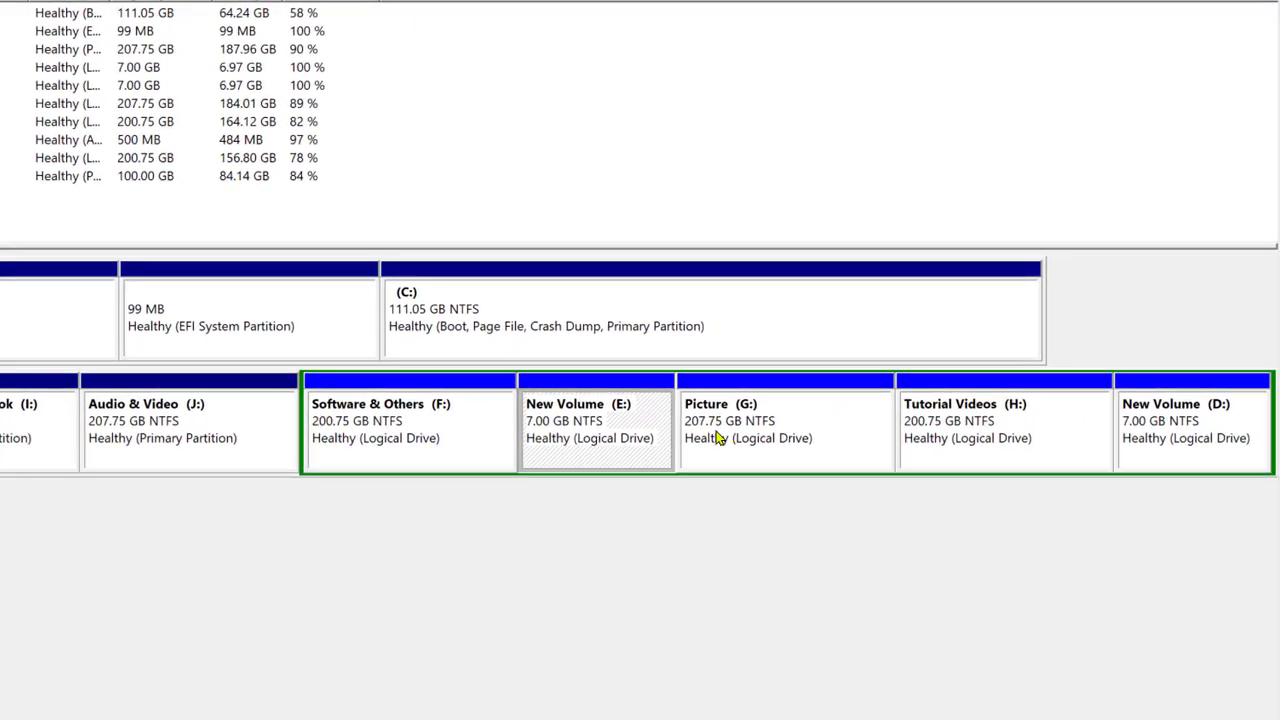
# Step: Delete the New Volume (E:) partition on Disk 1 and accept erasing its data
pyautogui.click(1157, 437)
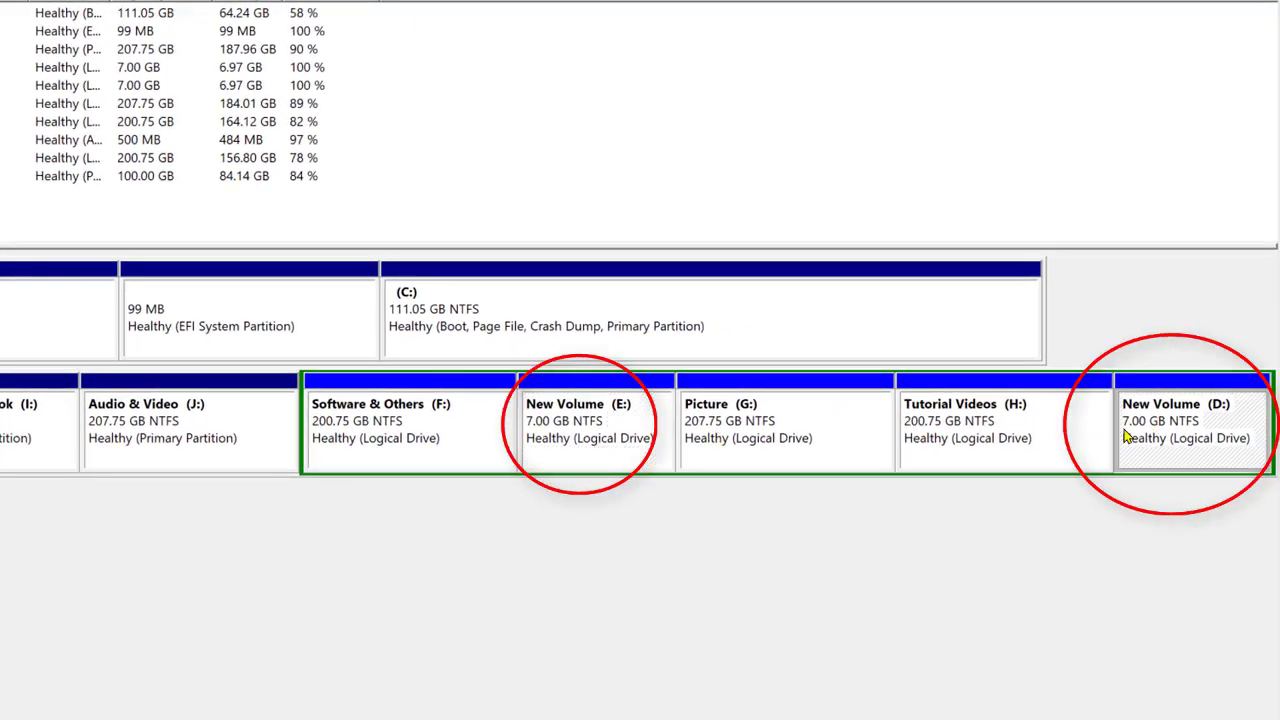
pyautogui.click(613, 440)
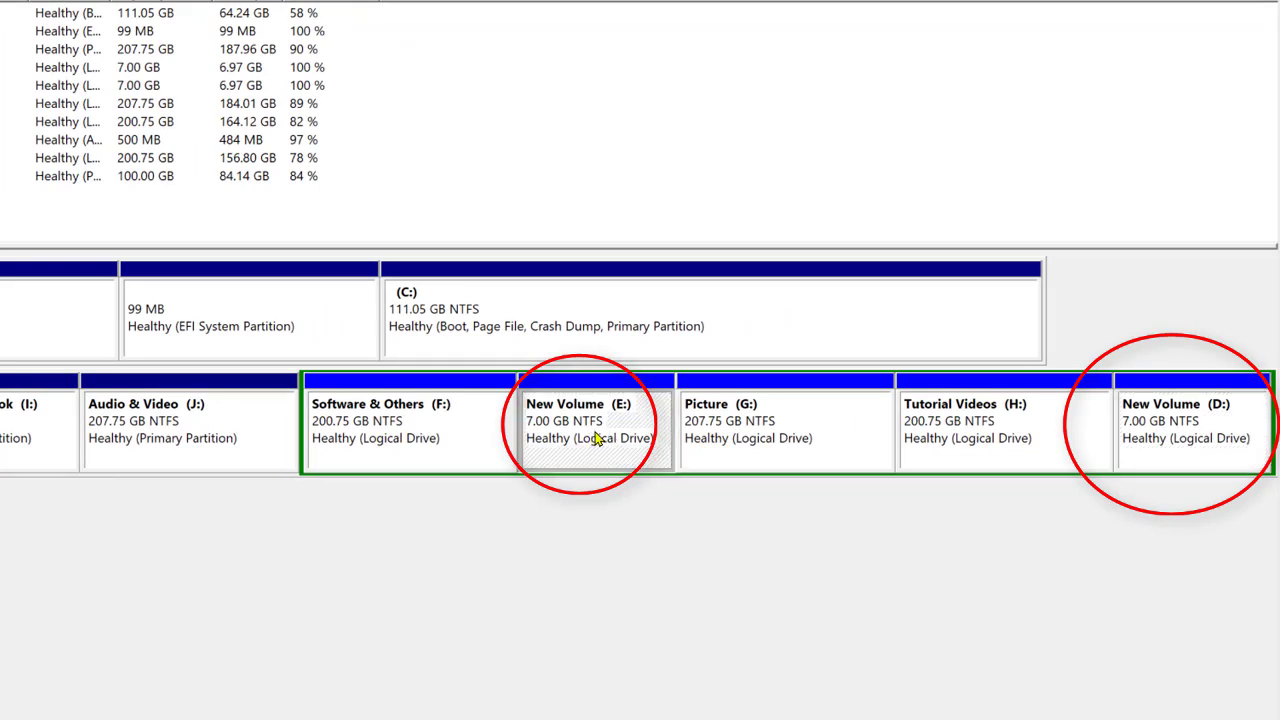
pyautogui.click(1157, 444)
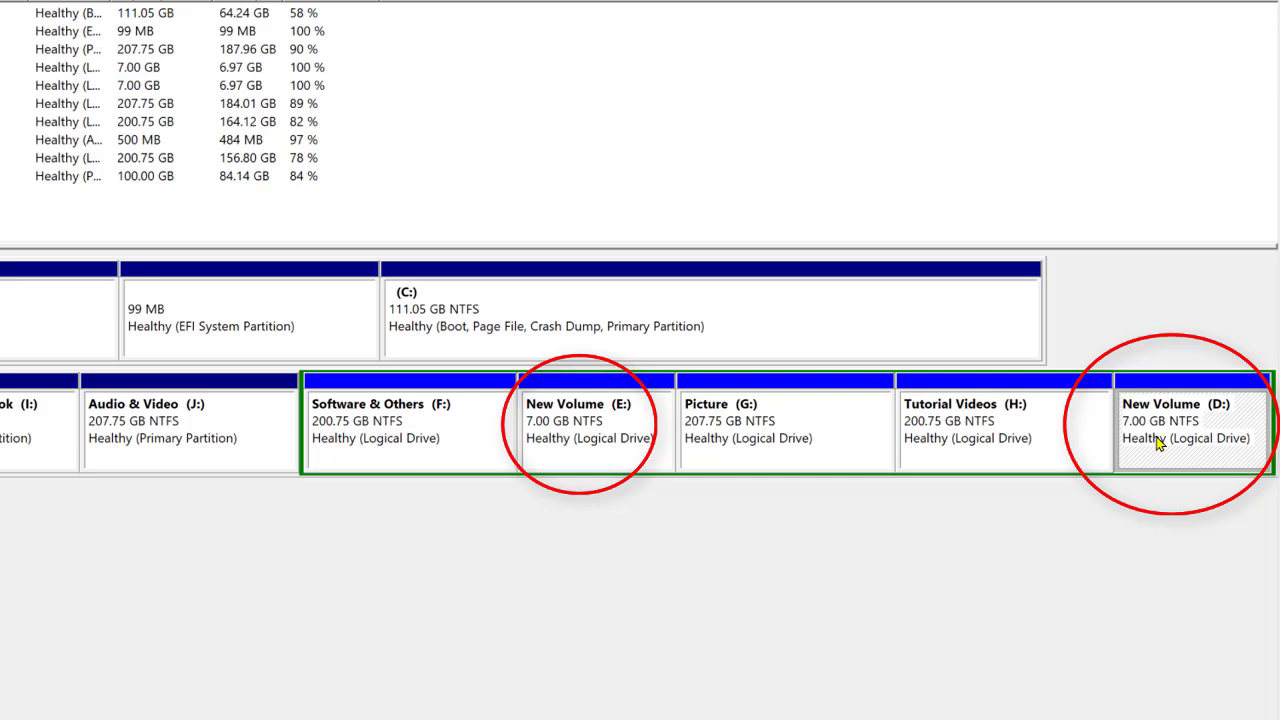
pyautogui.click(598, 444)
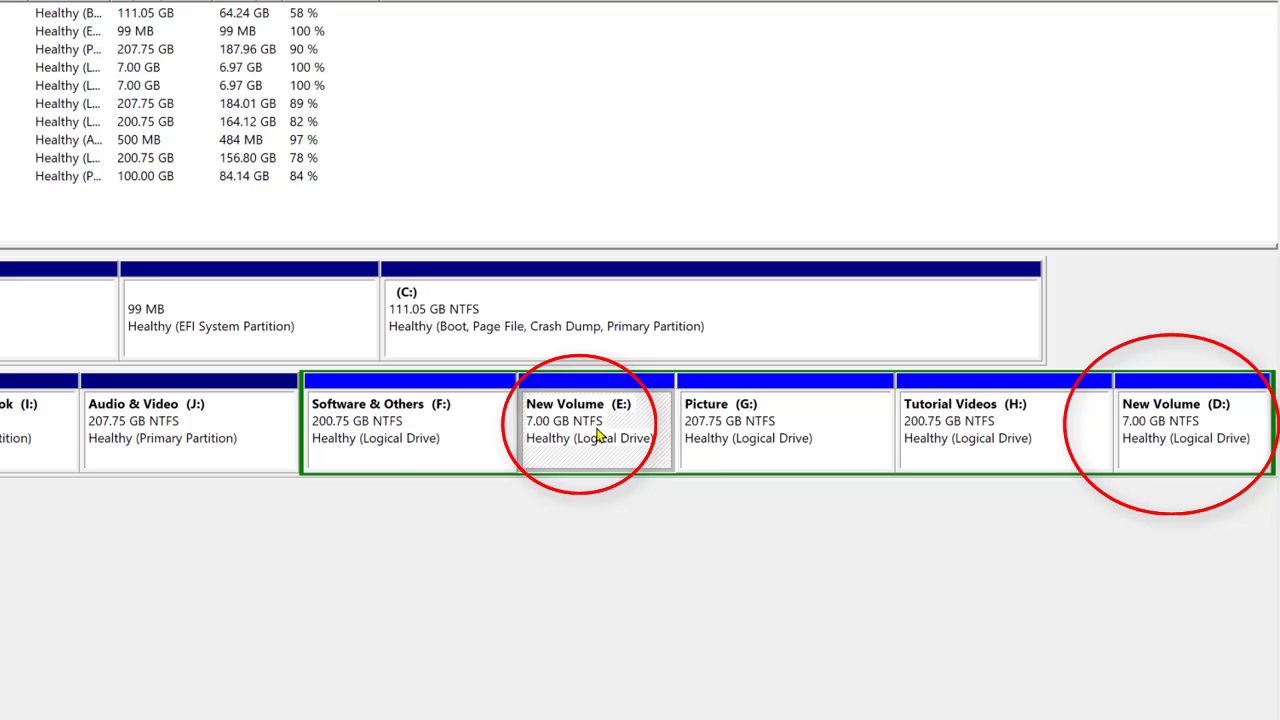
pyautogui.rightClick(598, 436)
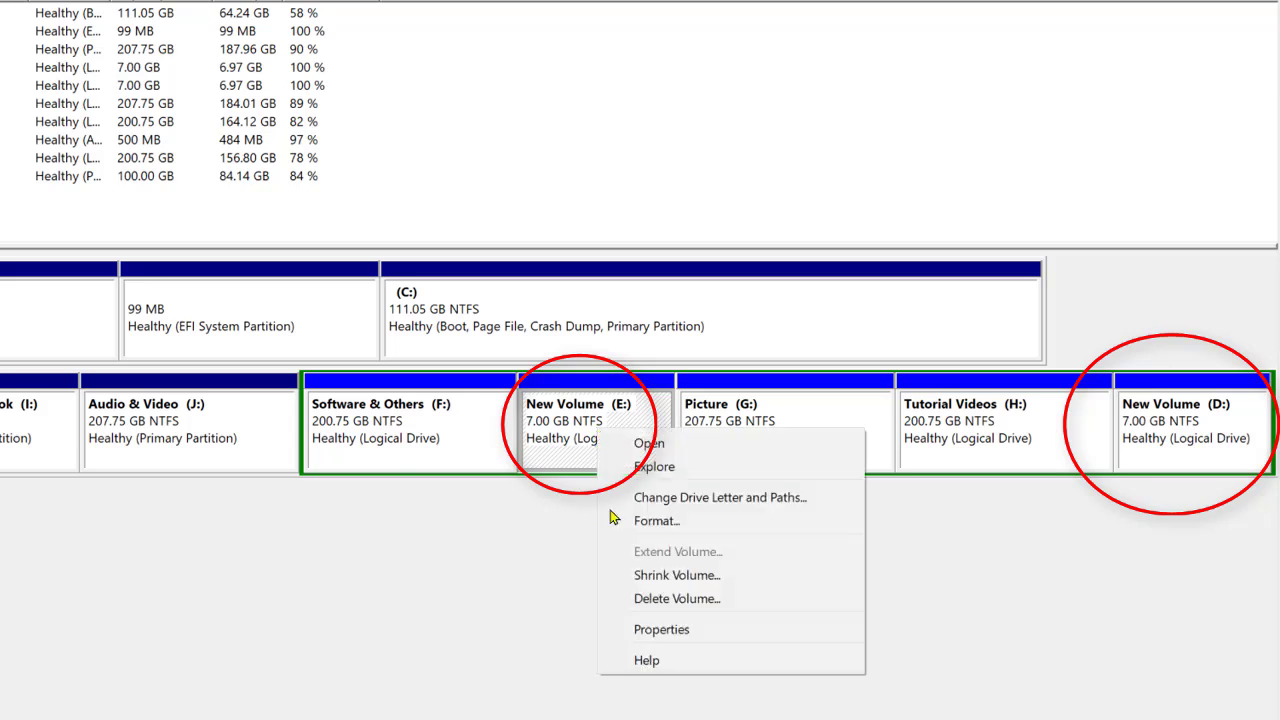
pyautogui.click(648, 600)
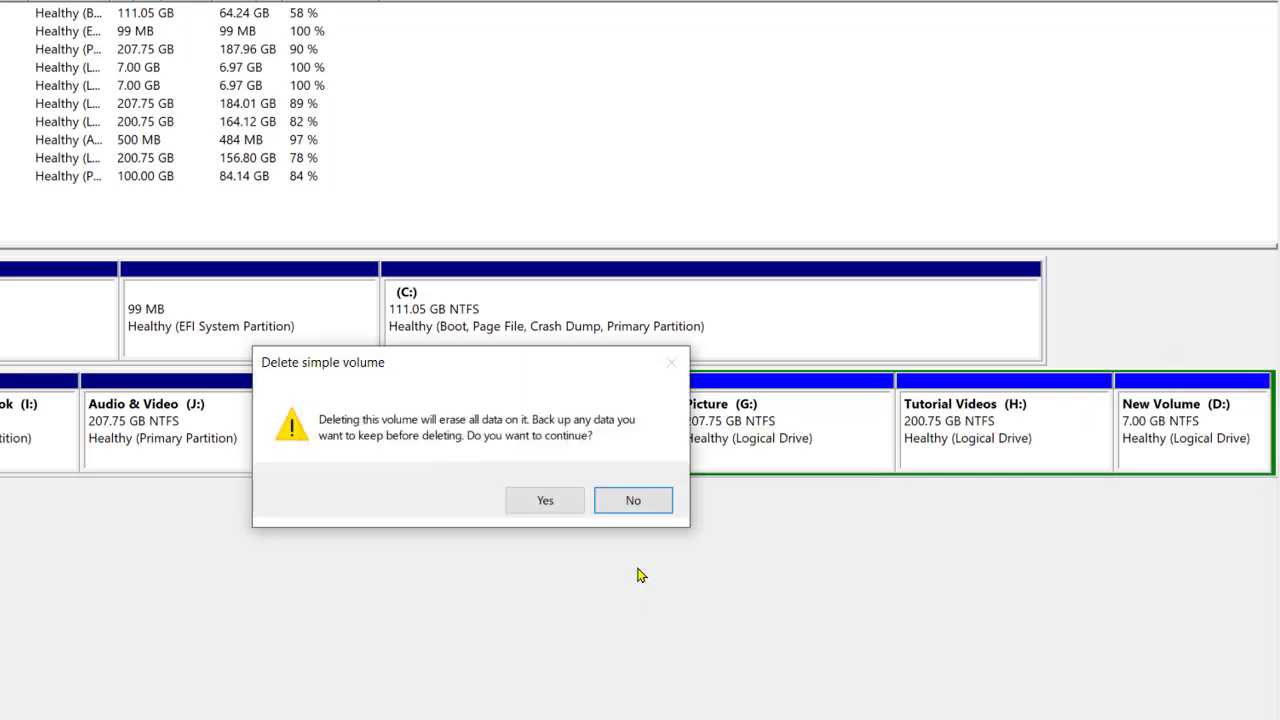
pyautogui.click(549, 508)
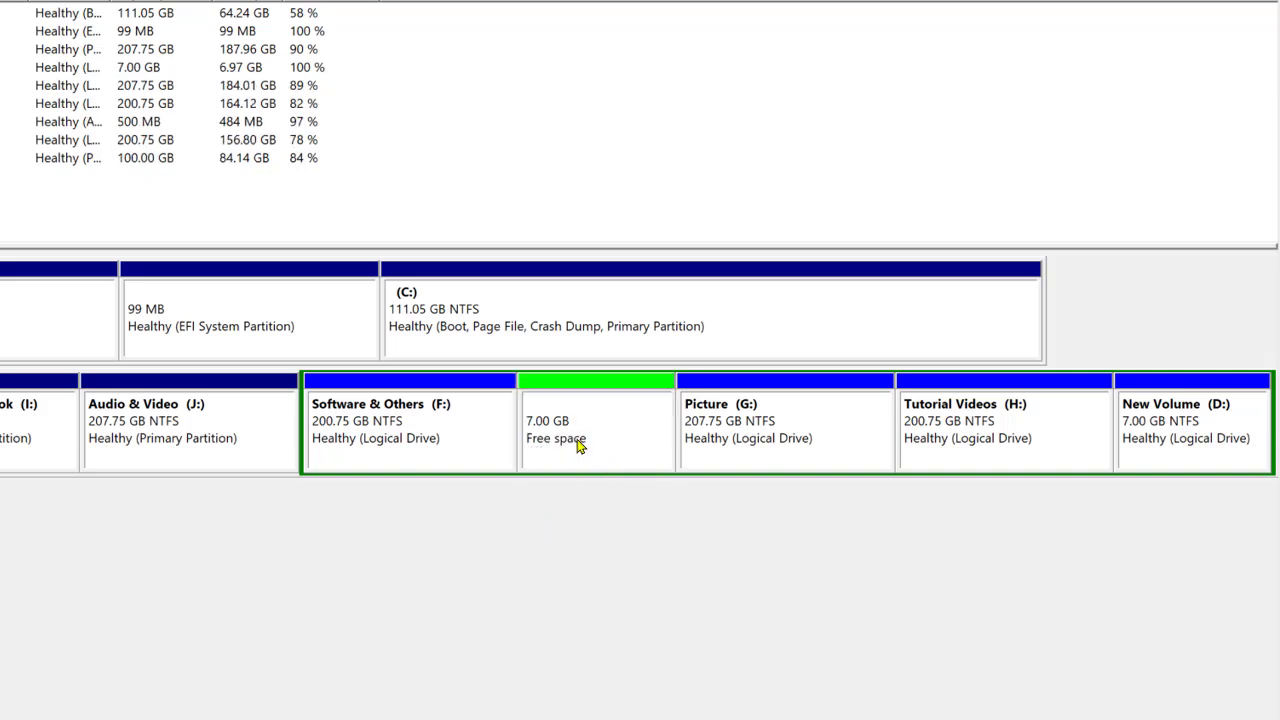
# Step: Extend New Volume (D:) with 7167 MB of Disk 1's free space, accepting the conversion to a dynamic disk
pyautogui.click(578, 445)
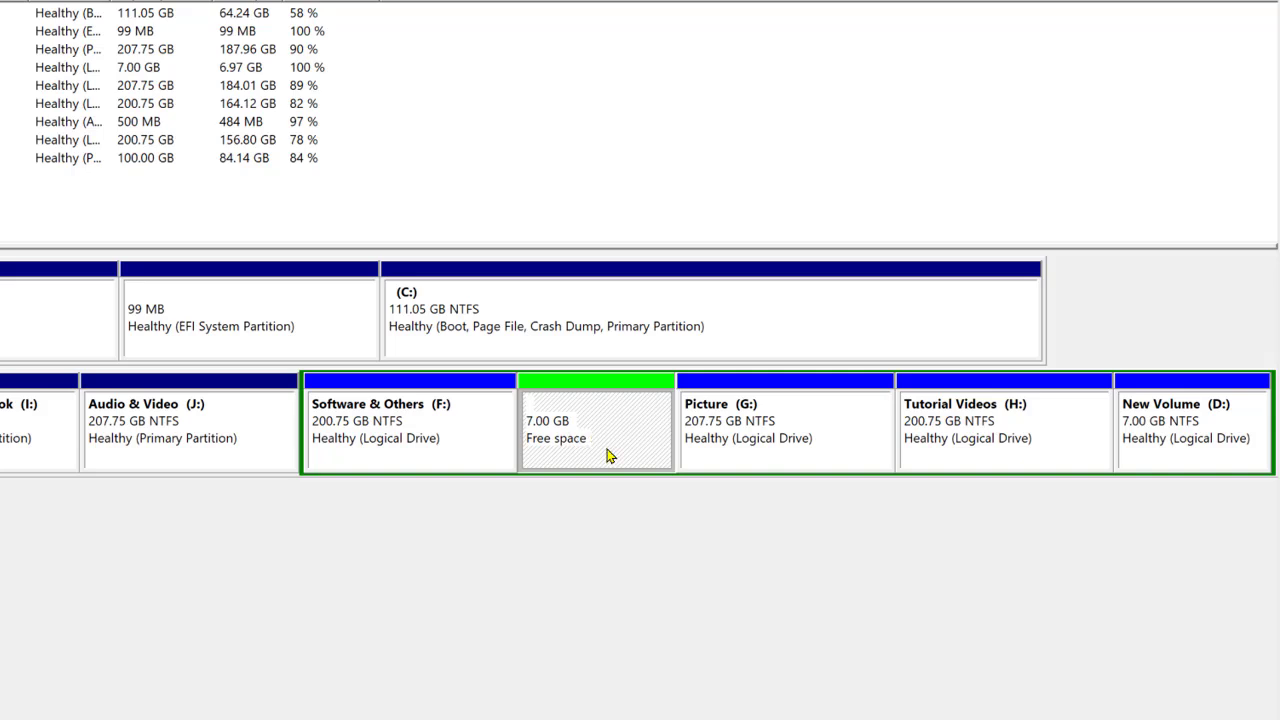
pyautogui.click(1186, 441)
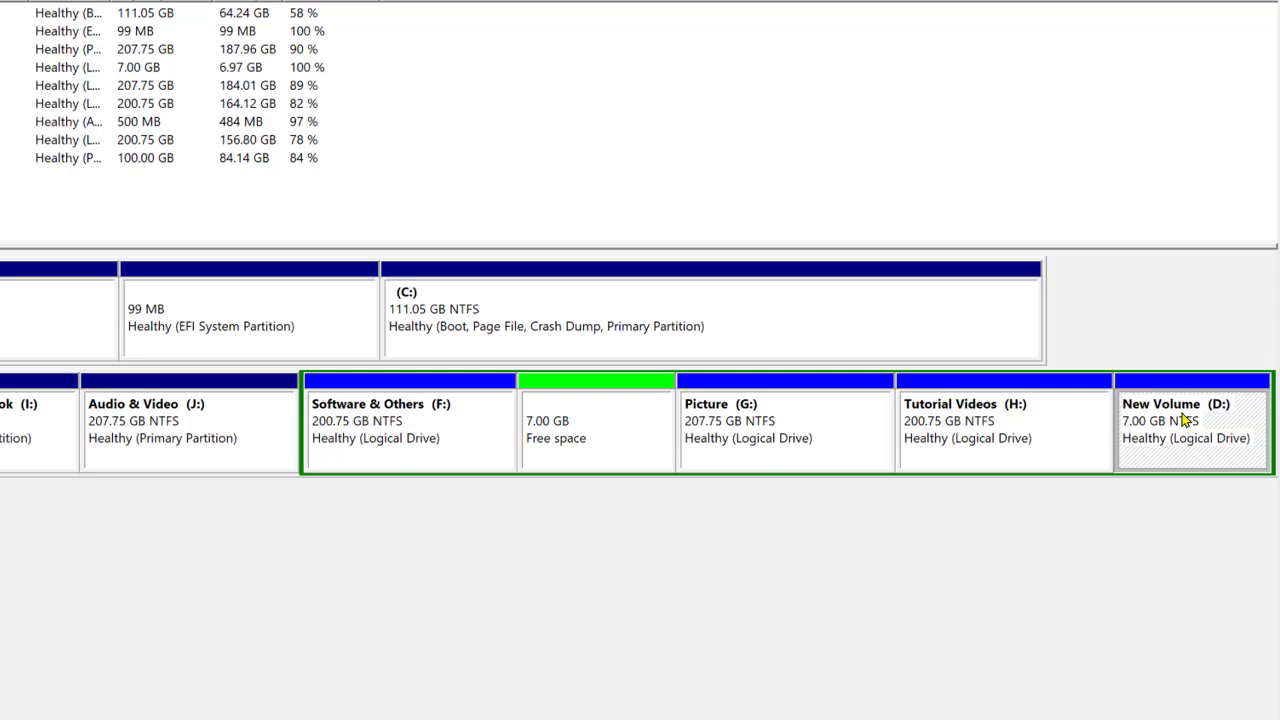
pyautogui.rightClick(1182, 418)
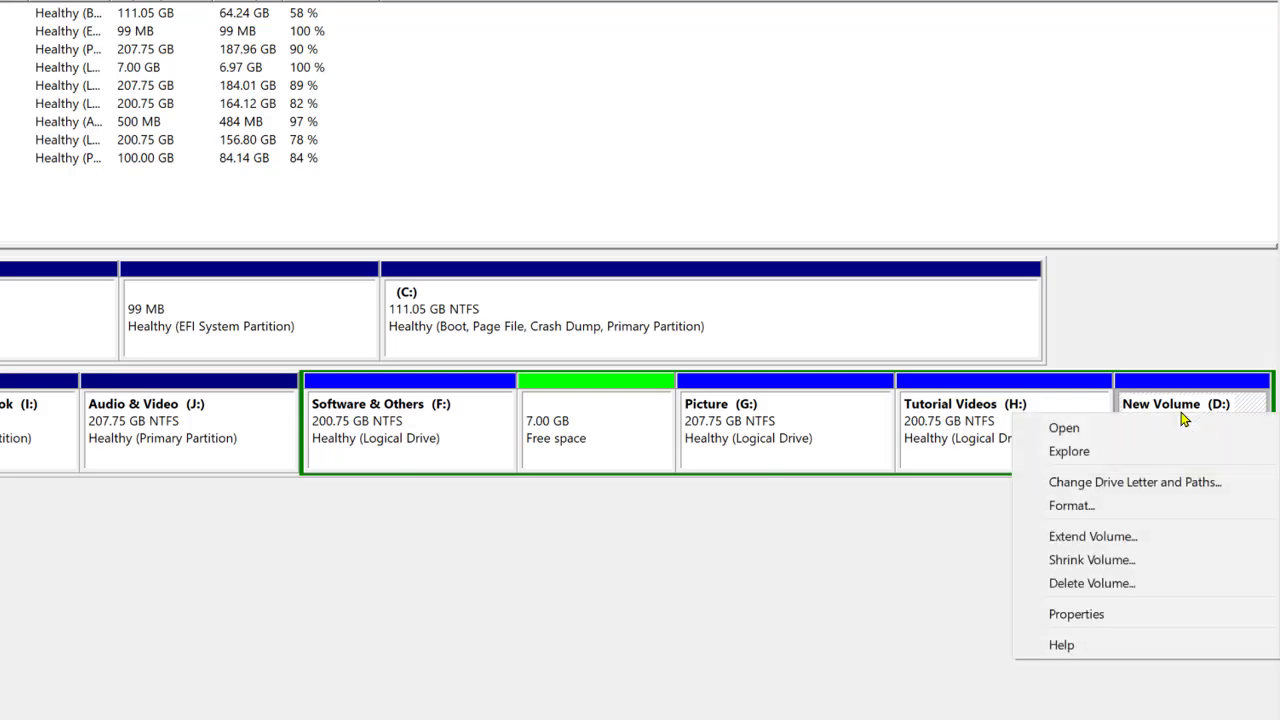
pyautogui.click(1128, 538)
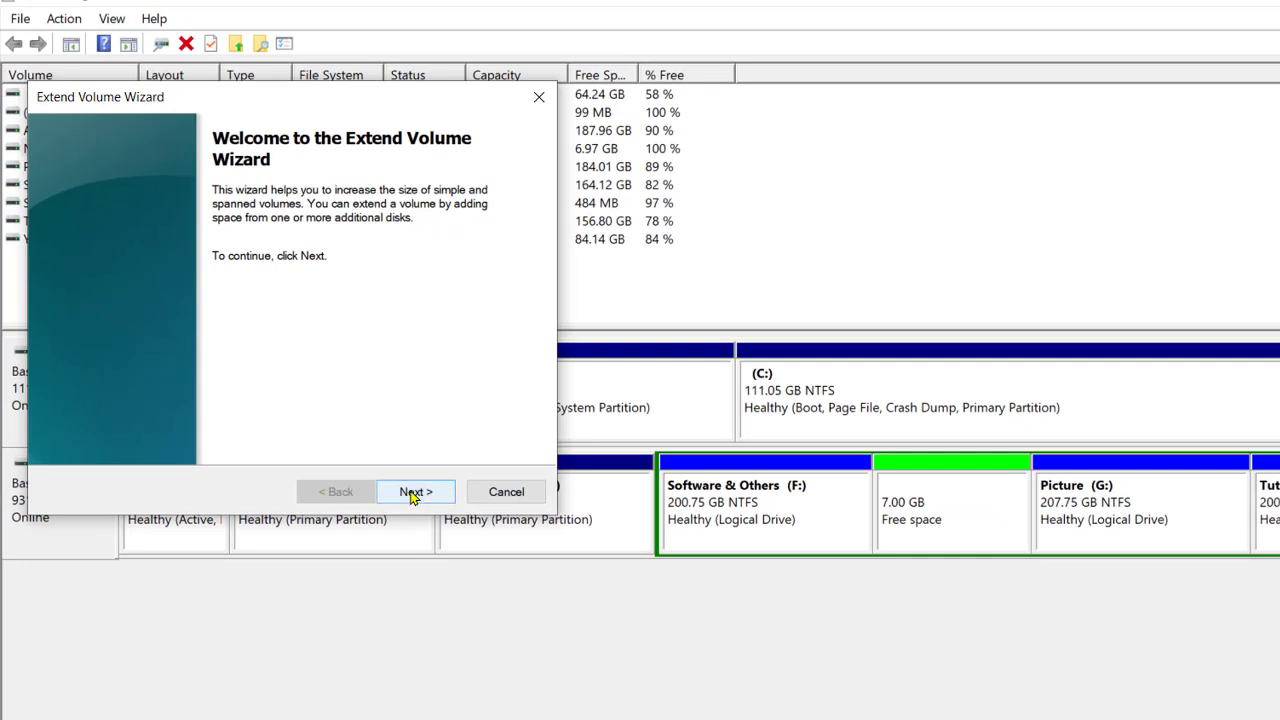
pyautogui.click(413, 492)
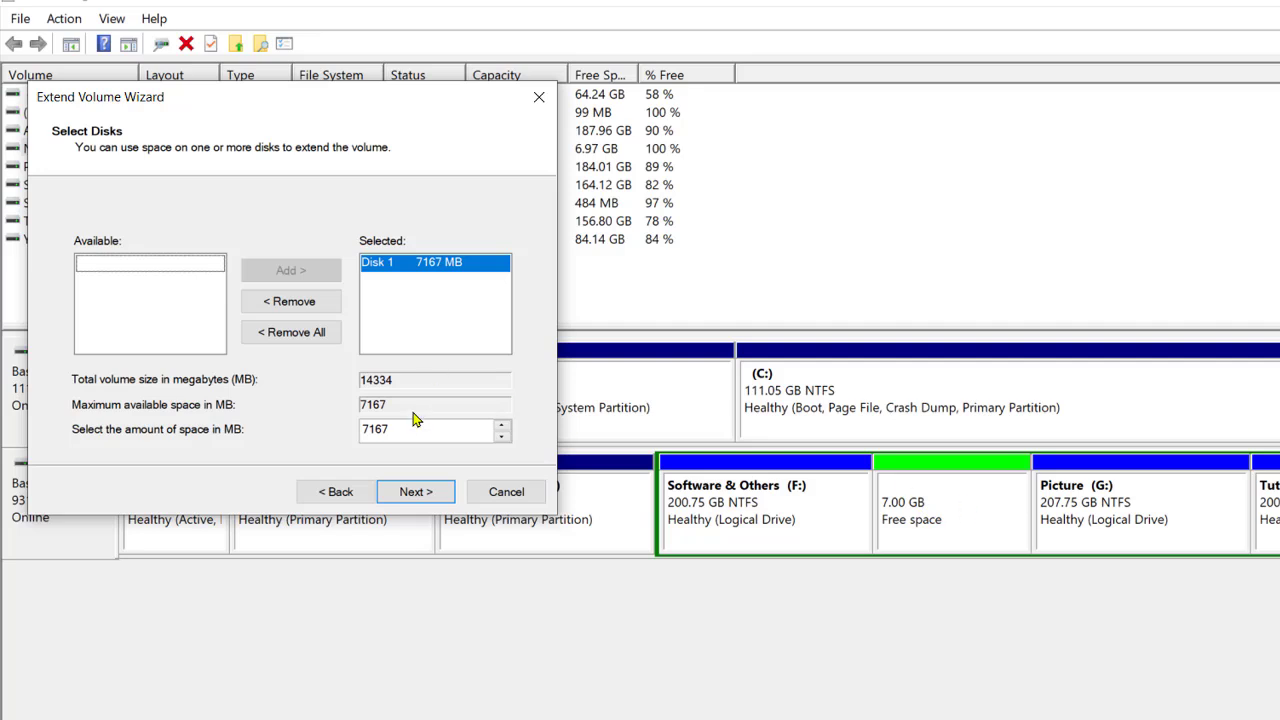
pyautogui.click(414, 491)
pyautogui.click(412, 496)
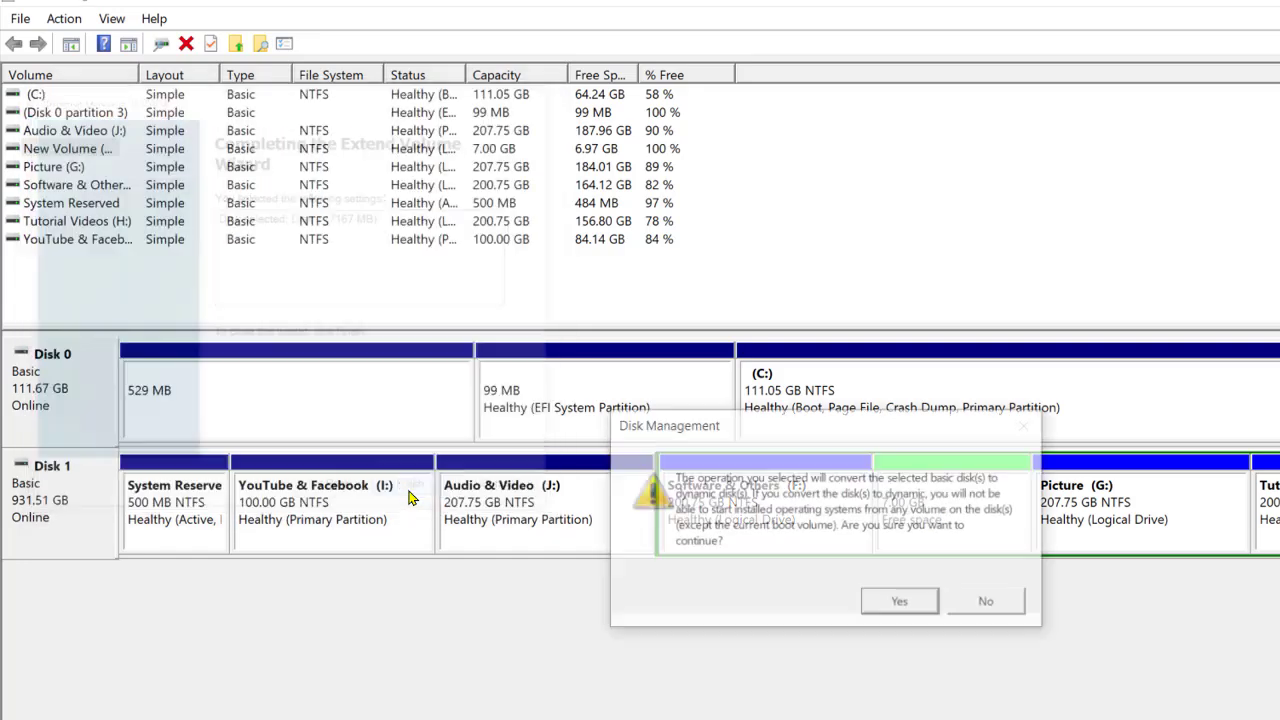
pyautogui.click(885, 601)
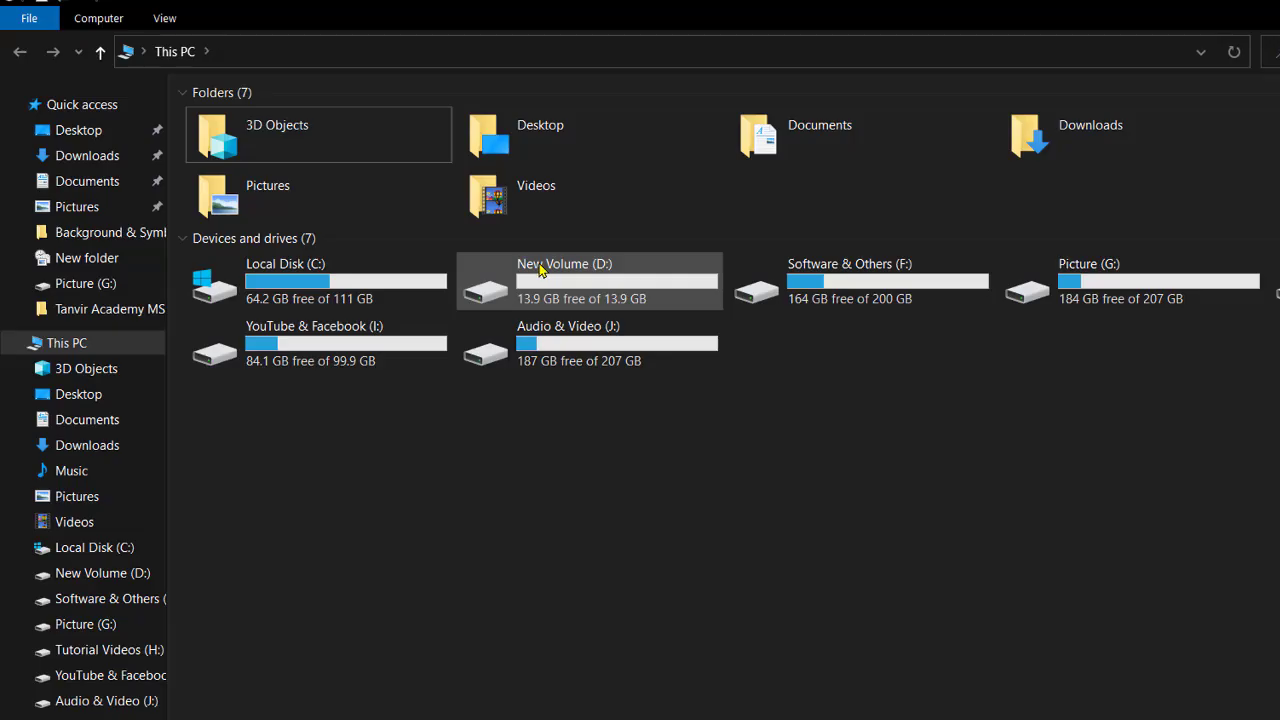
pyautogui.moveTo(586, 296)
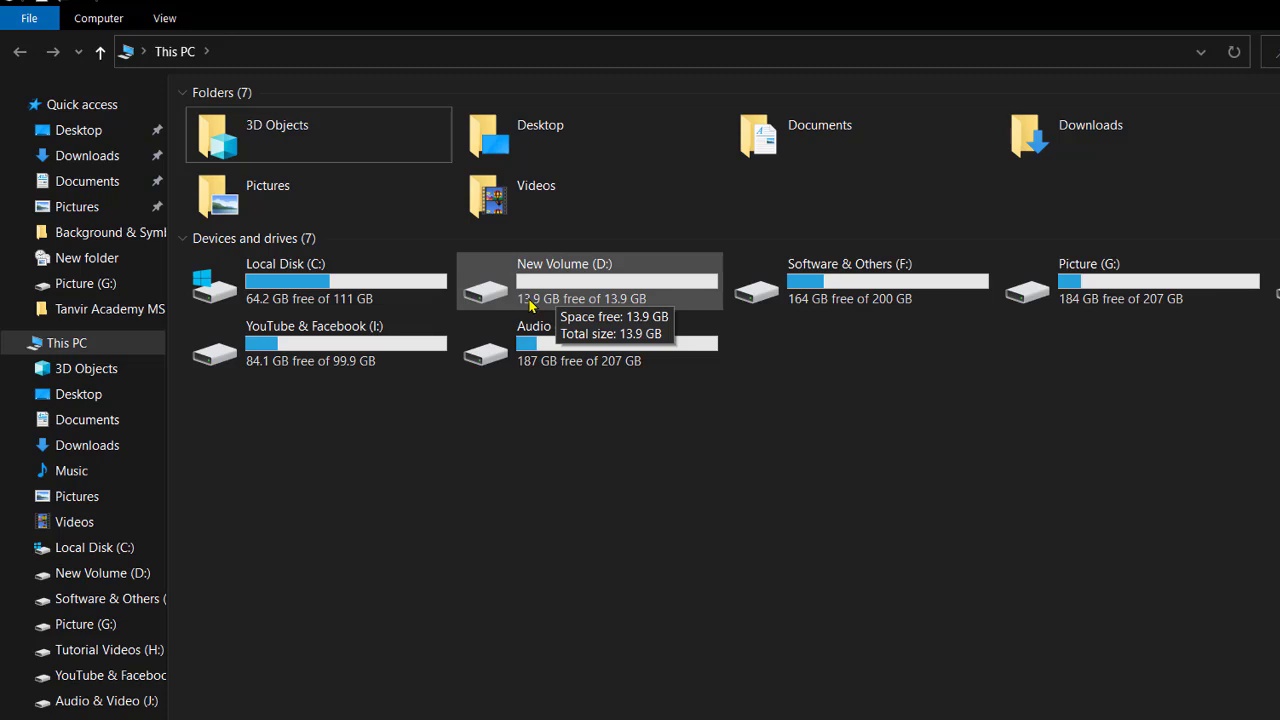